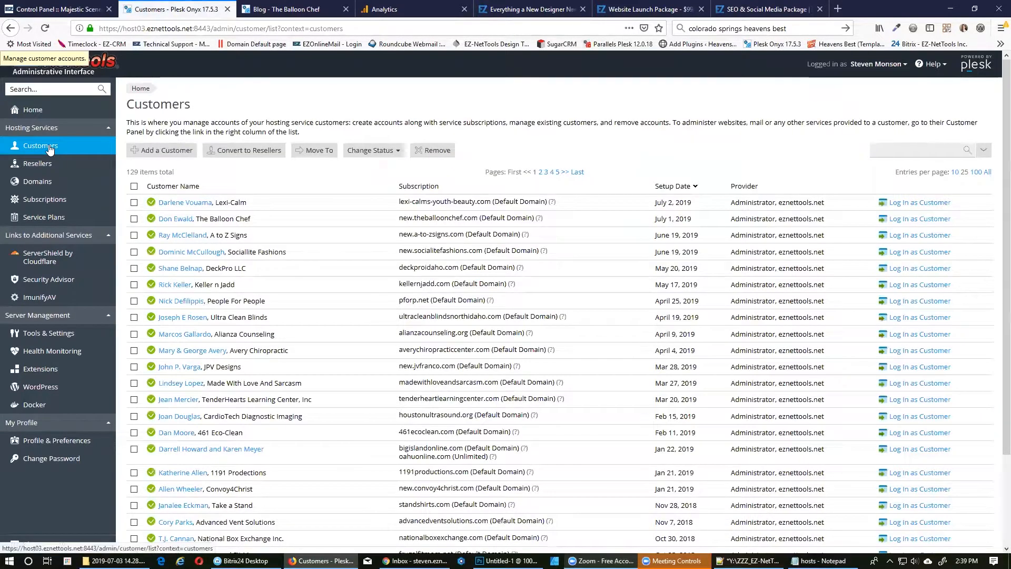
# From the Customers list, open the Adding New Customer form.
pyautogui.click(156, 151)
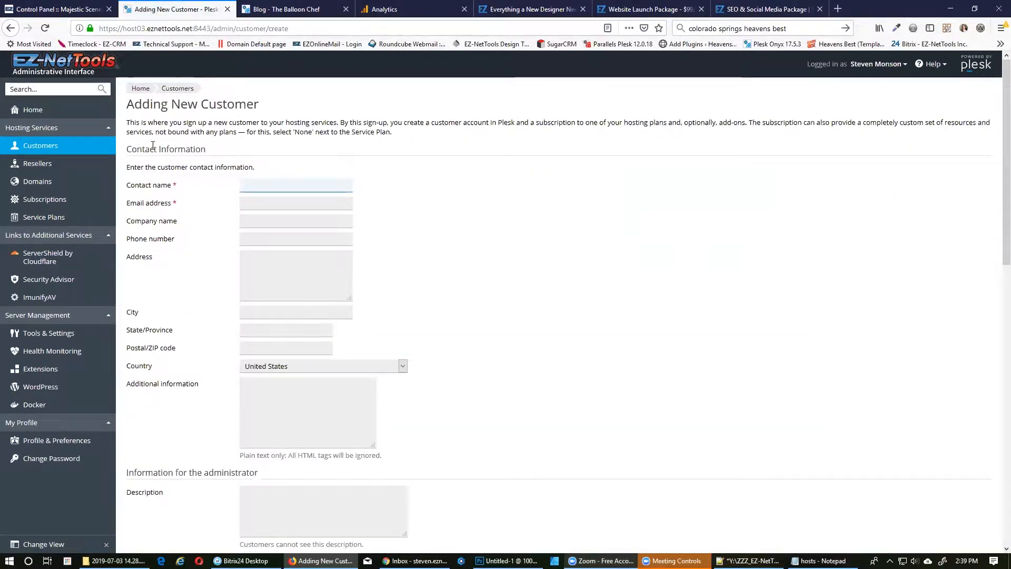
# Copy the primary contact's name and e-mail from the account record into the customer form.
pyautogui.click(58, 9)
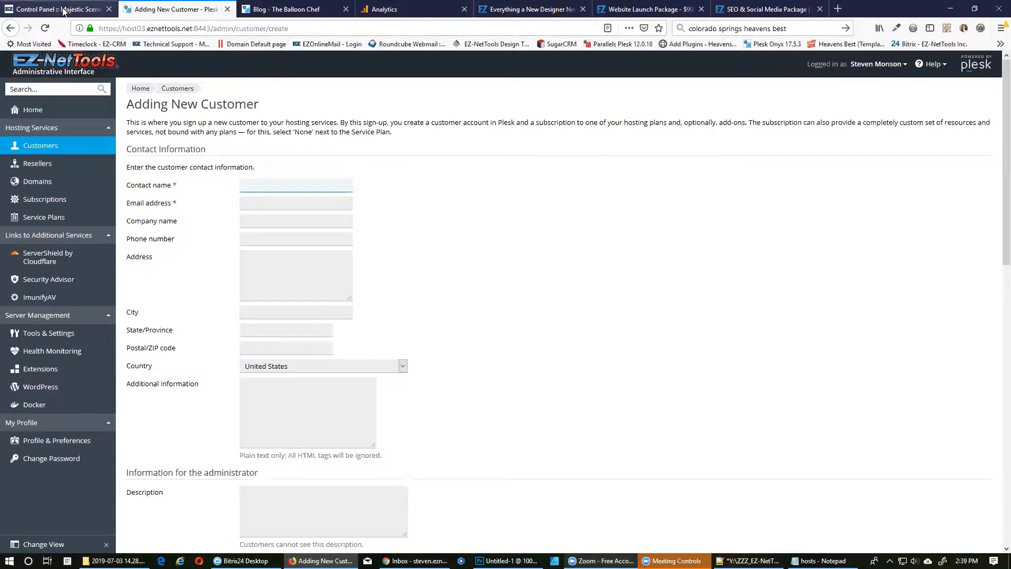
pyautogui.moveTo(331, 182); pyautogui.dragTo(375, 182)
pyautogui.hotkey('ctrl', 'c')
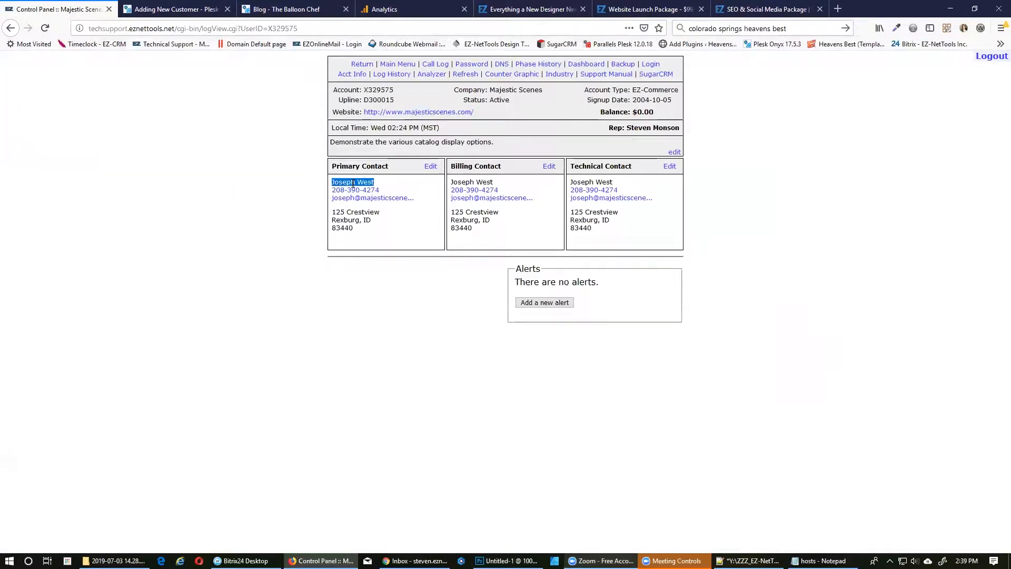
pyautogui.click(151, 2)
pyautogui.click(320, 184)
pyautogui.hotkey('ctrl', 'v')
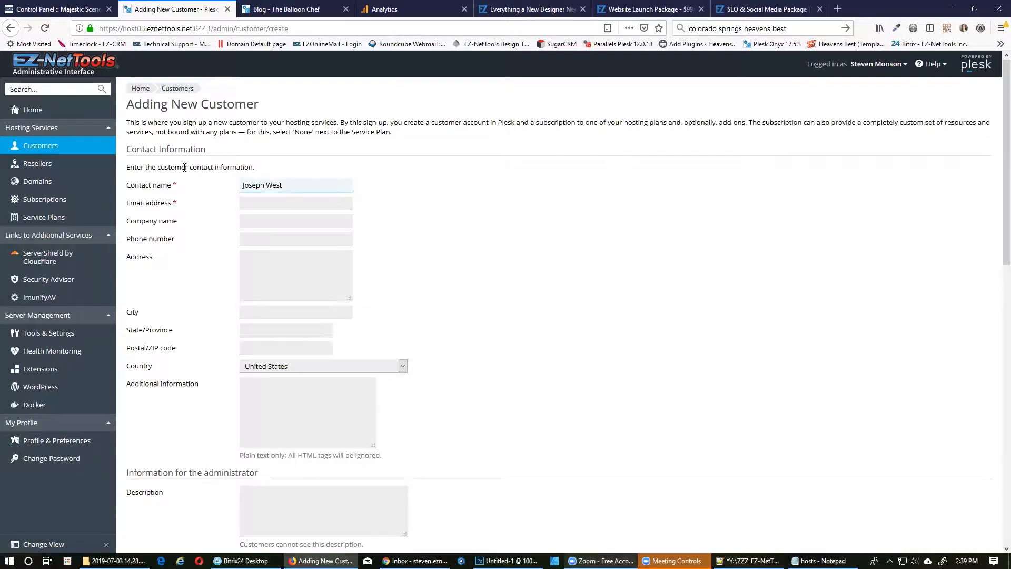
pyautogui.click(70, 10)
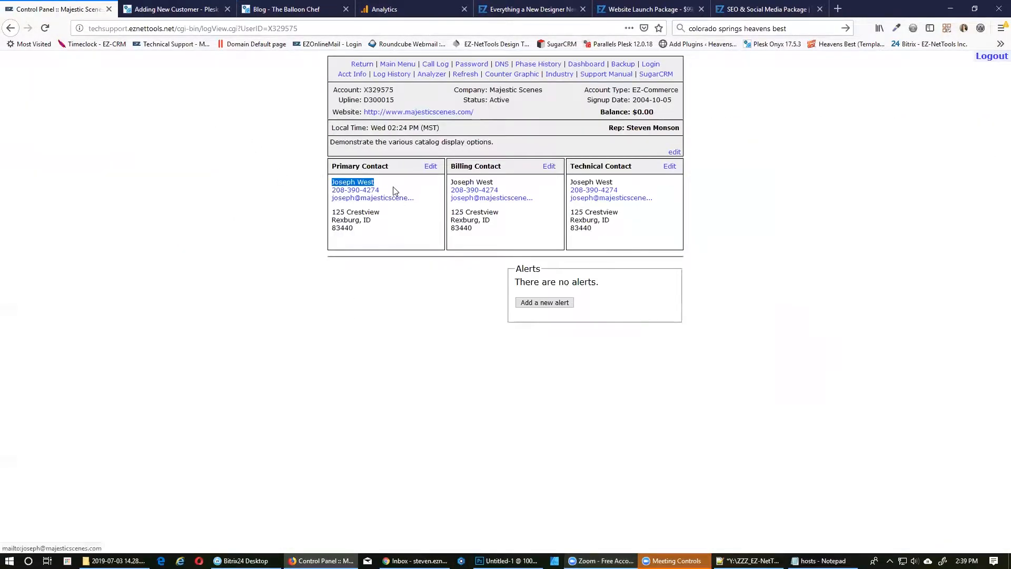
pyautogui.rightClick(404, 202)
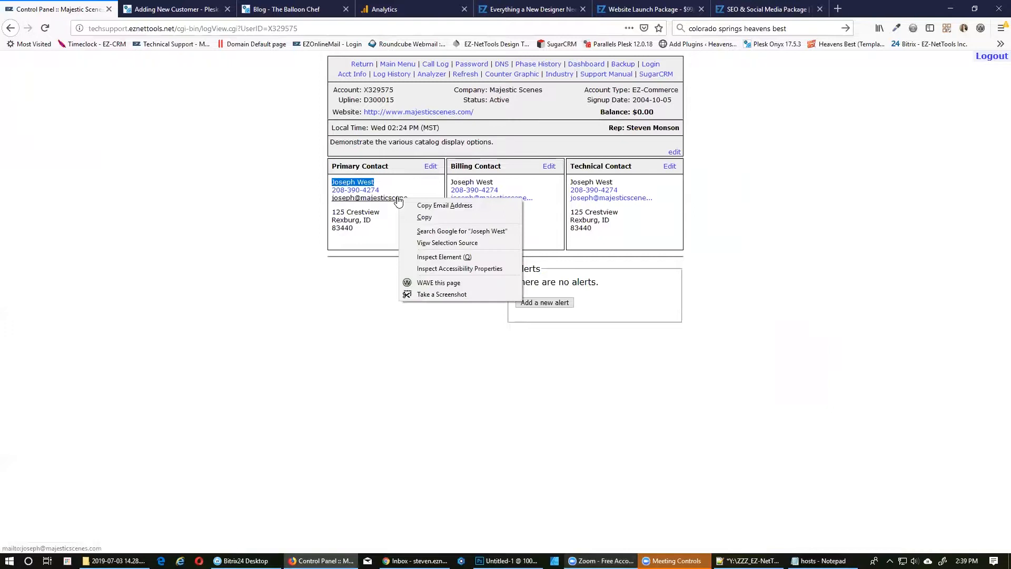
pyautogui.click(426, 202)
pyautogui.click(165, 6)
pyautogui.rightClick(263, 203)
pyautogui.click(295, 243)
# Fill in company name Majestic Scenes and the contact's phone number from the account record.
pyautogui.click(58, 9)
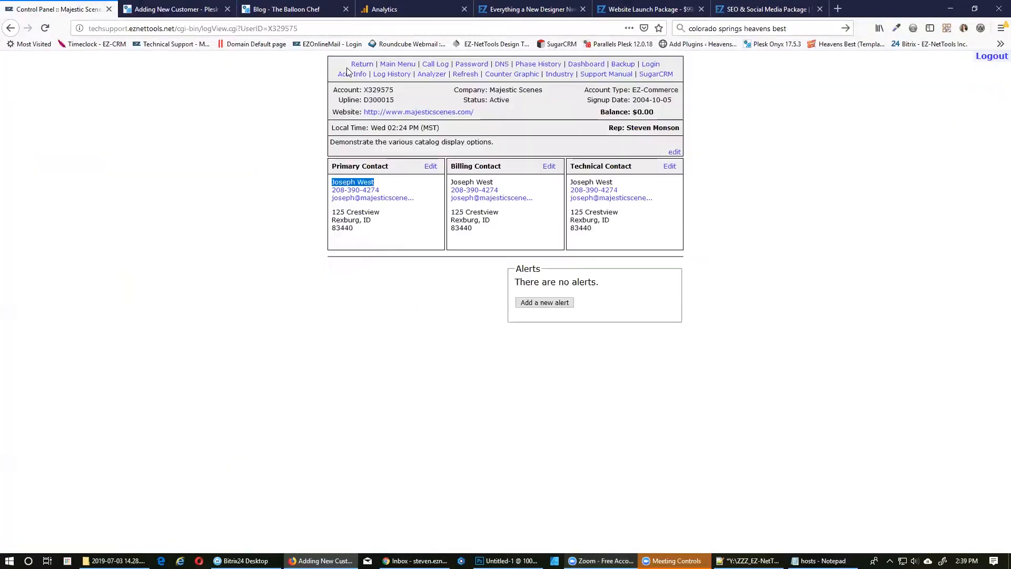
pyautogui.moveTo(490, 90); pyautogui.dragTo(544, 90)
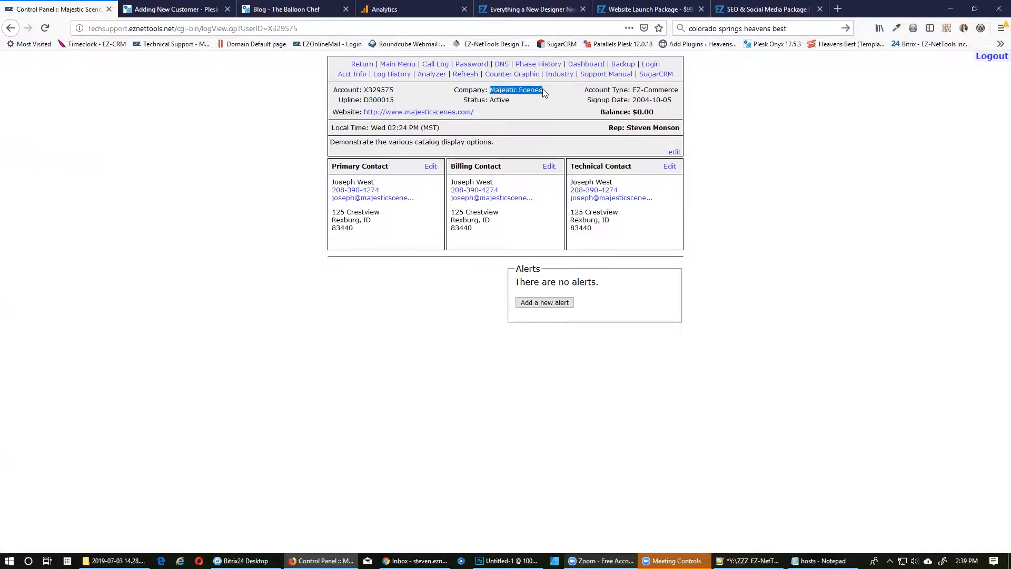
pyautogui.click(165, 9)
pyautogui.click(266, 220)
pyautogui.hotkey('ctrl', 'v')
pyautogui.click(73, 11)
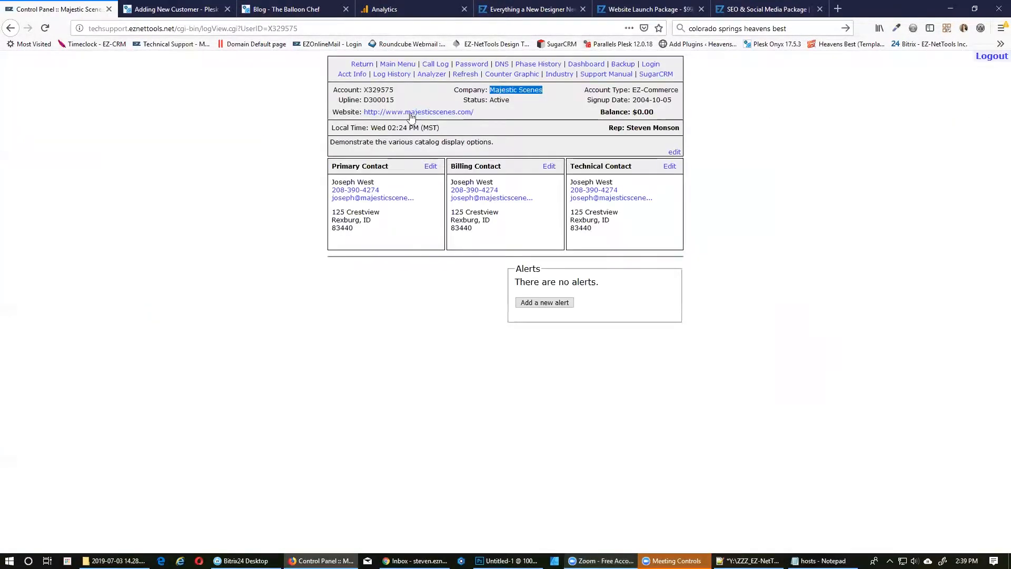
pyautogui.moveTo(379, 190); pyautogui.dragTo(332, 192)
pyautogui.click(174, 9)
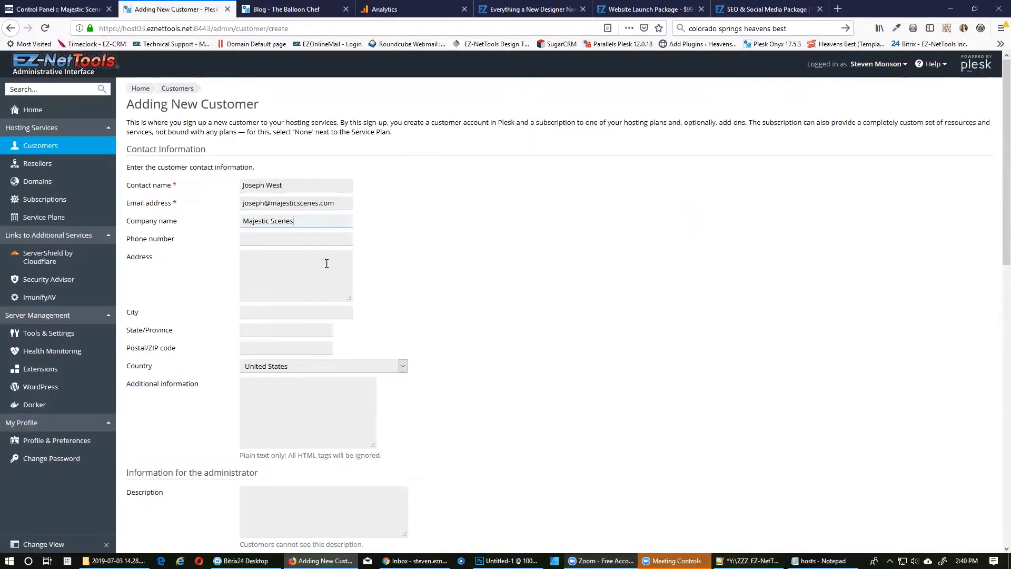
pyautogui.click(269, 242)
pyautogui.hotkey('ctrl', 'v')
pyautogui.scroll(-6, 284, 271)
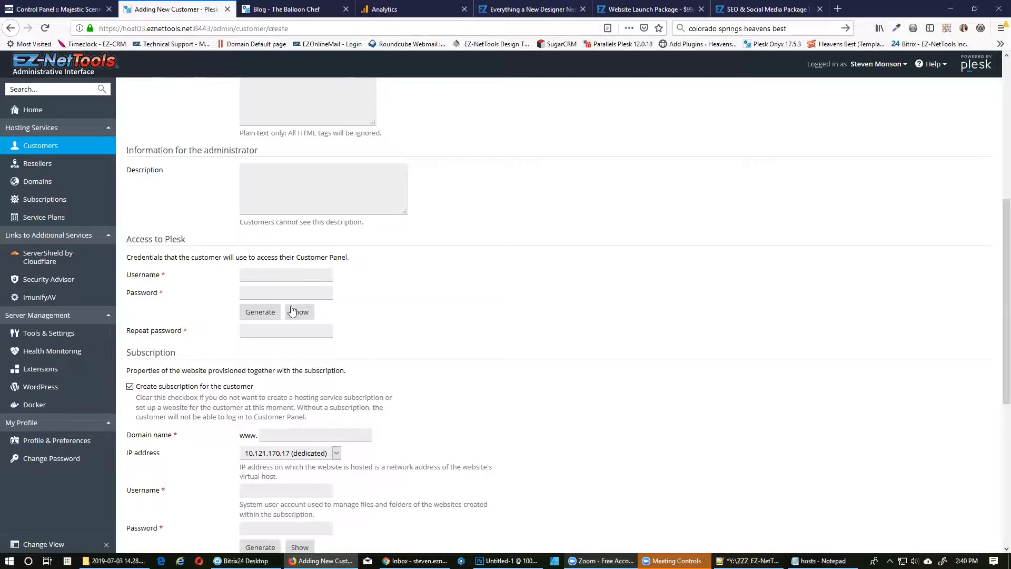
# Set the Plesk username to the customer's account number with a lowercase first letter.
pyautogui.click(35, 6)
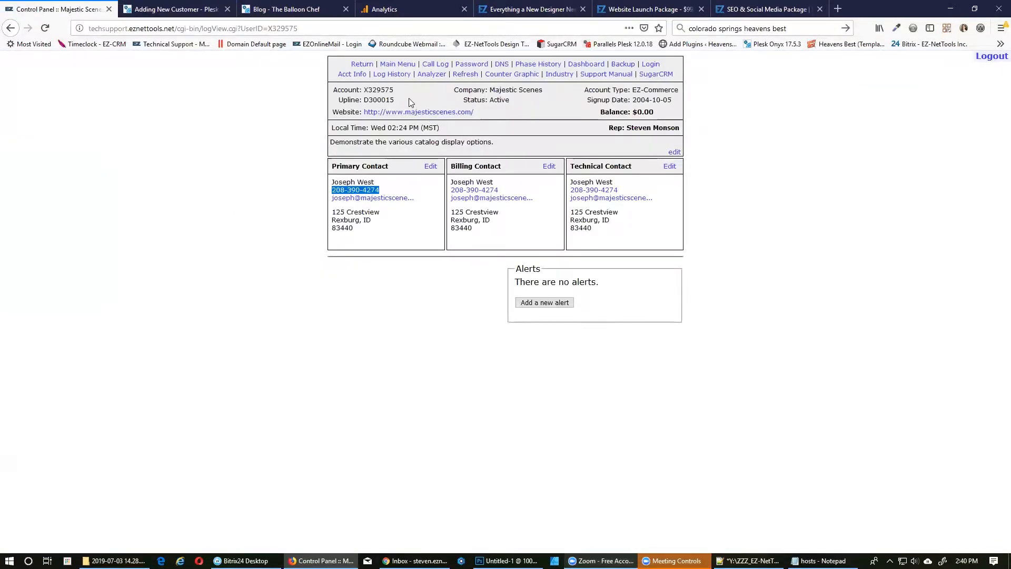
pyautogui.doubleClick(385, 91)
pyautogui.click(165, 8)
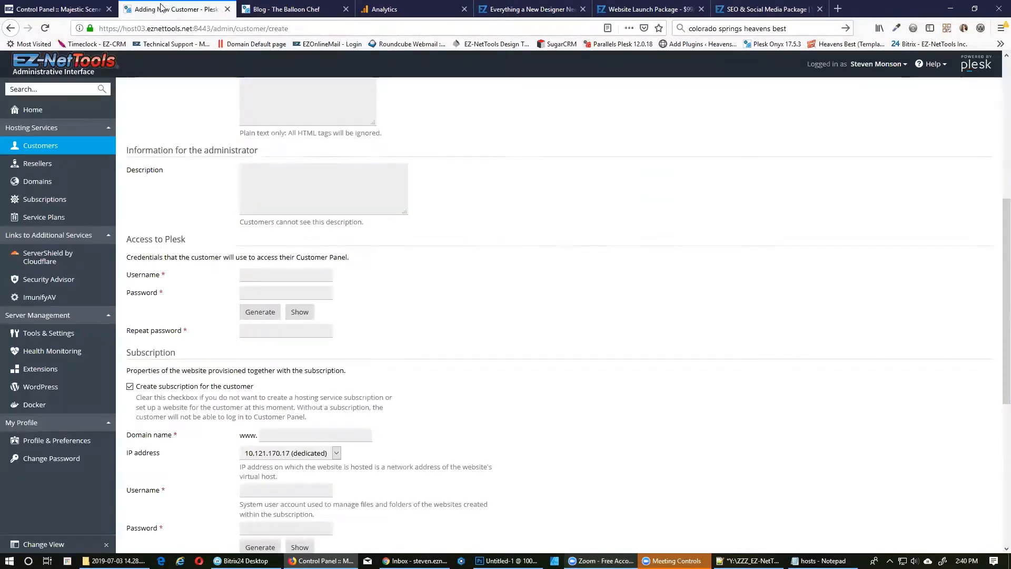
pyautogui.hotkey('ctrl', 'v')
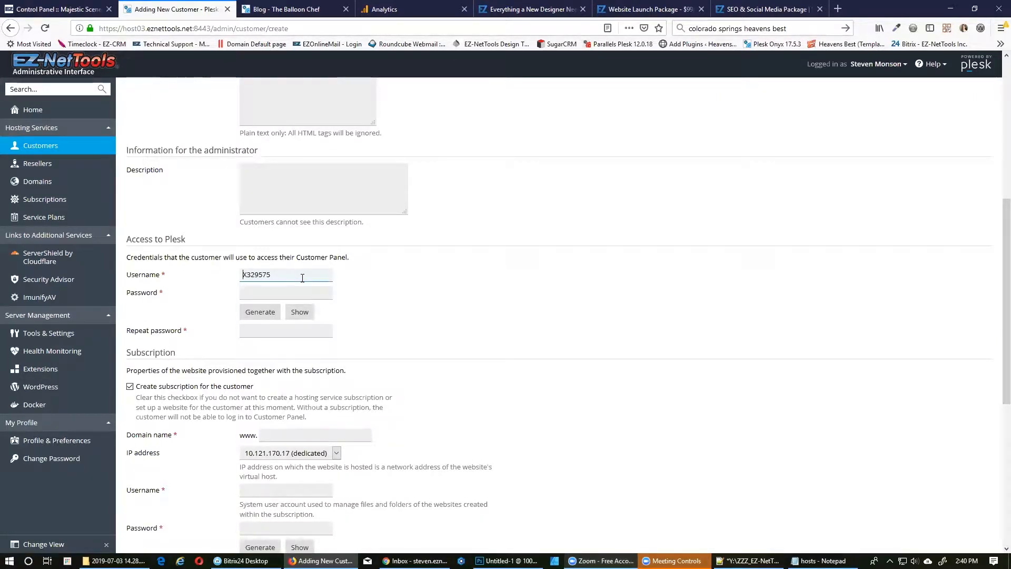
pyautogui.press('Home')
pyautogui.press('Delete')
pyautogui.write('x')
# Generate a strong password for the customer and reveal it.
pyautogui.click(260, 311)
pyautogui.click(299, 311)
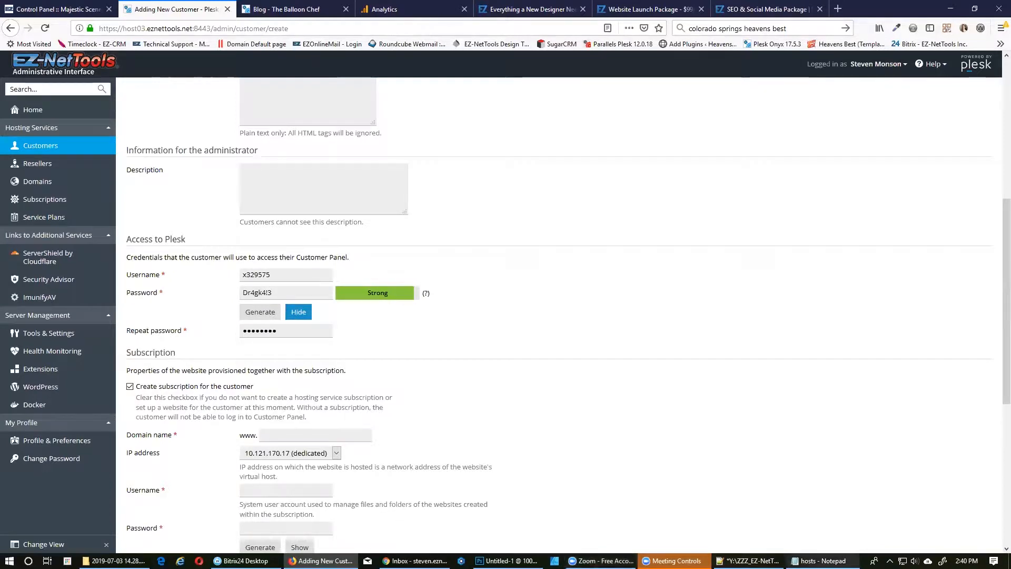
pyautogui.click(747, 561)
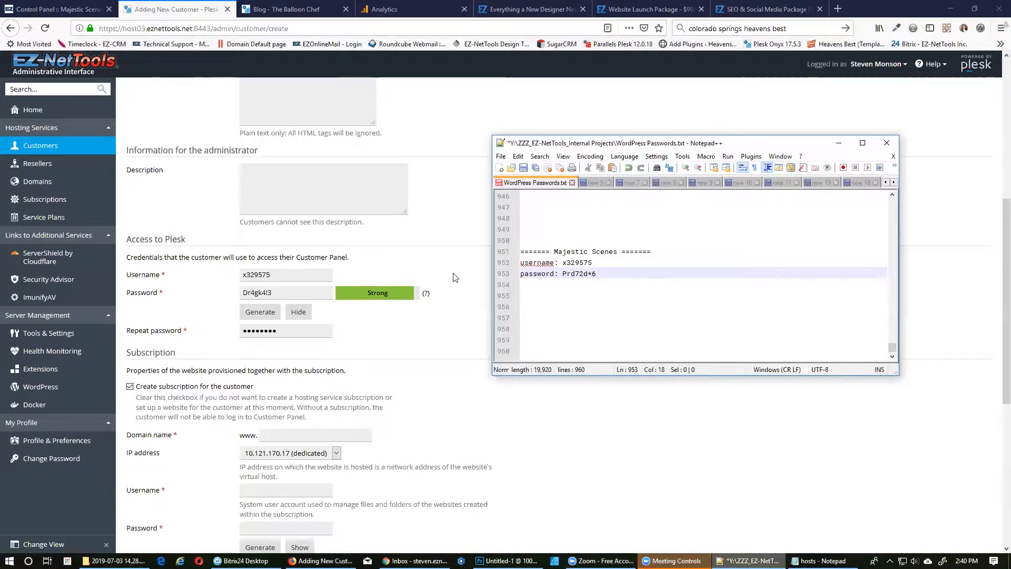
# Replace the old Majestic Scenes password in WordPress Passwords.txt with the newly generated one.
pyautogui.doubleClick(278, 291)
pyautogui.click(278, 291)
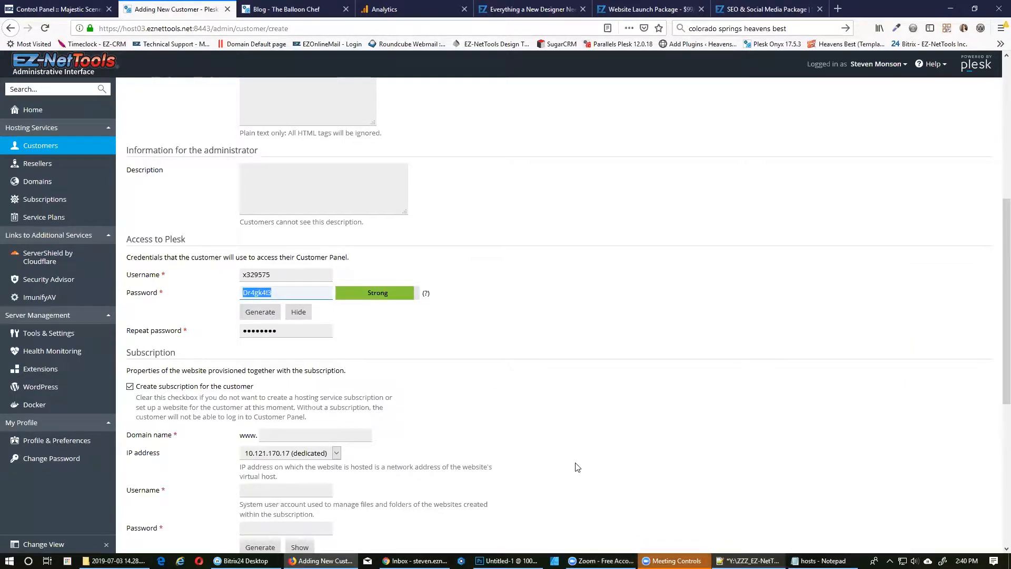
pyautogui.hotkey('alt', 'Tab')
pyautogui.moveTo(597, 274); pyautogui.dragTo(570, 274)
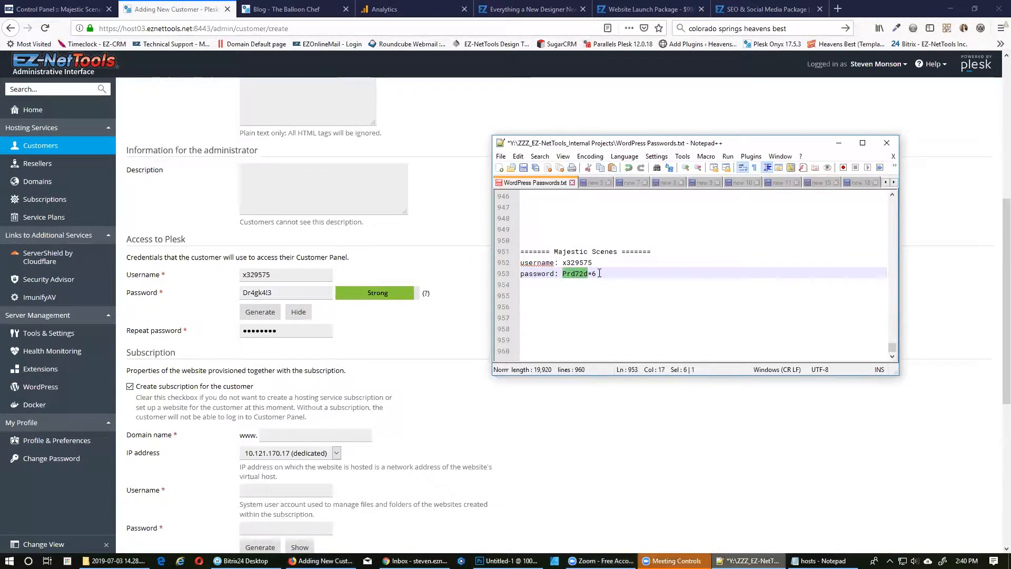
pyautogui.hotkey('ctrl', 'v')
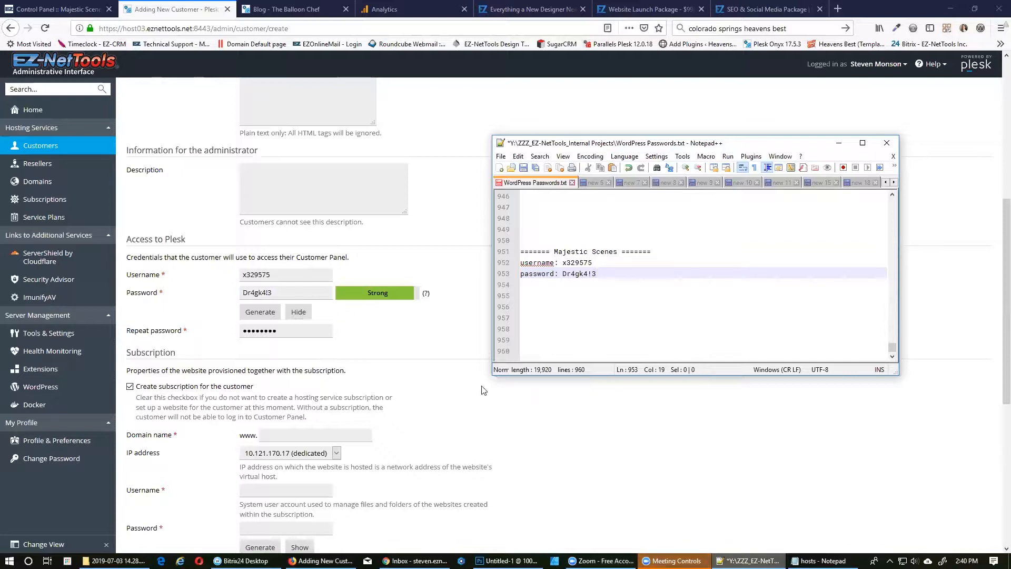
# Enter new.majesticscenes.com as the domain, pasting majesticscenes.com and prefixing 'new.'.
pyautogui.click(78, 5)
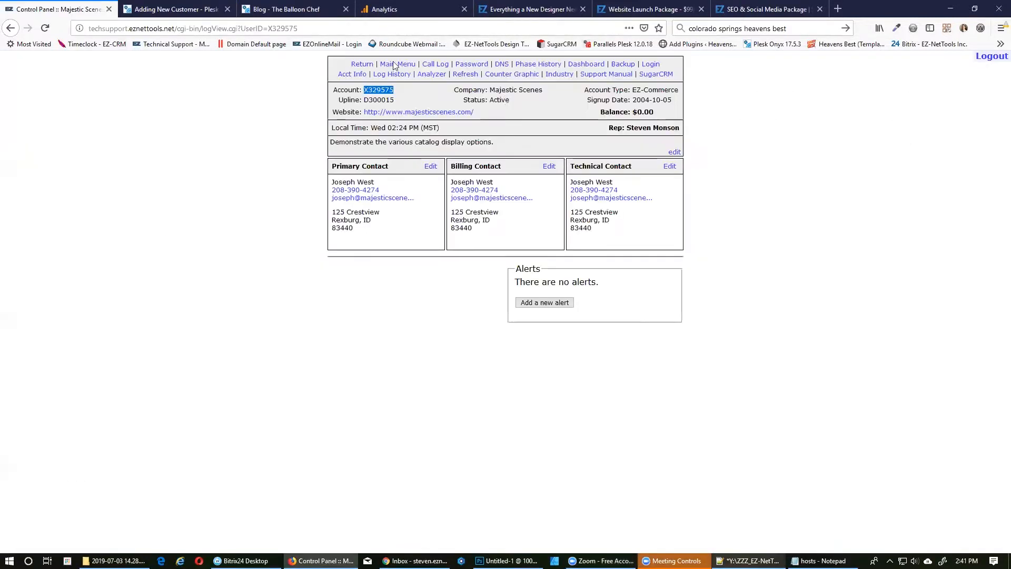
pyautogui.moveTo(475, 112); pyautogui.dragTo(407, 115)
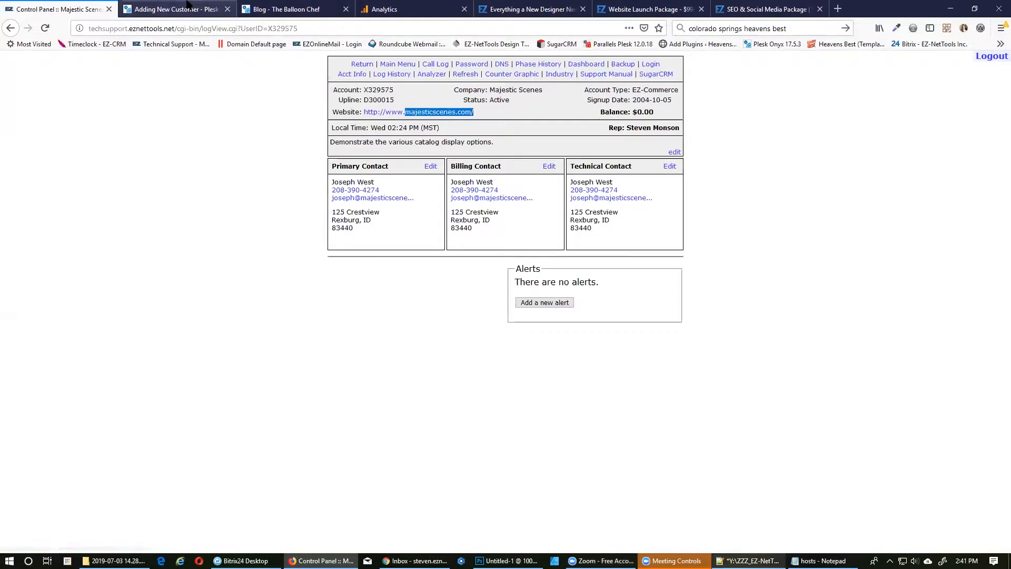
pyautogui.click(174, 9)
pyautogui.click(324, 438)
pyautogui.hotkey('ctrl', 'v')
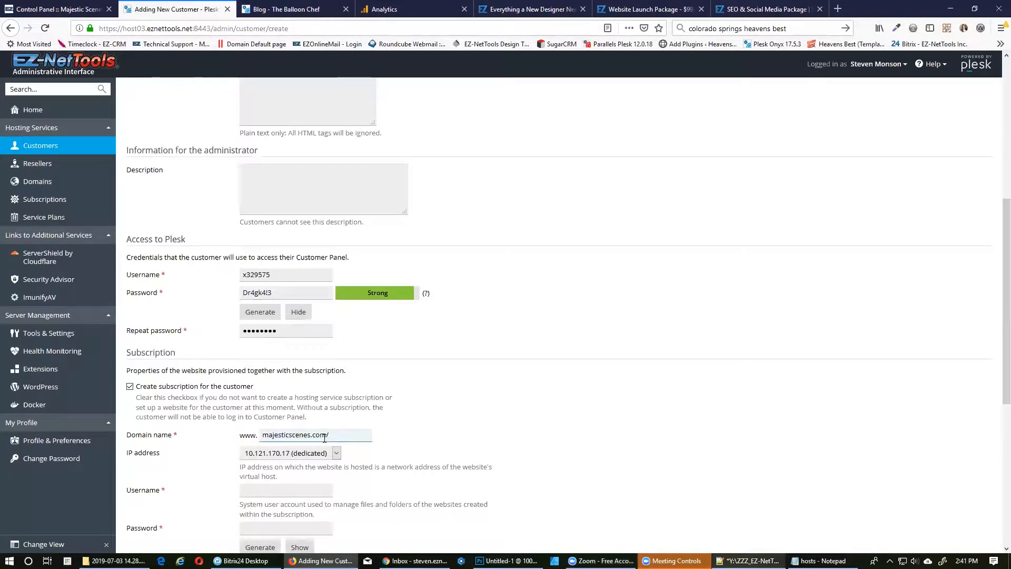
pyautogui.press('Home')
pyautogui.write('new.')
# Assign shared IP 169.53.53.103 and reuse the customer's username for the subscription.
pyautogui.click(335, 453)
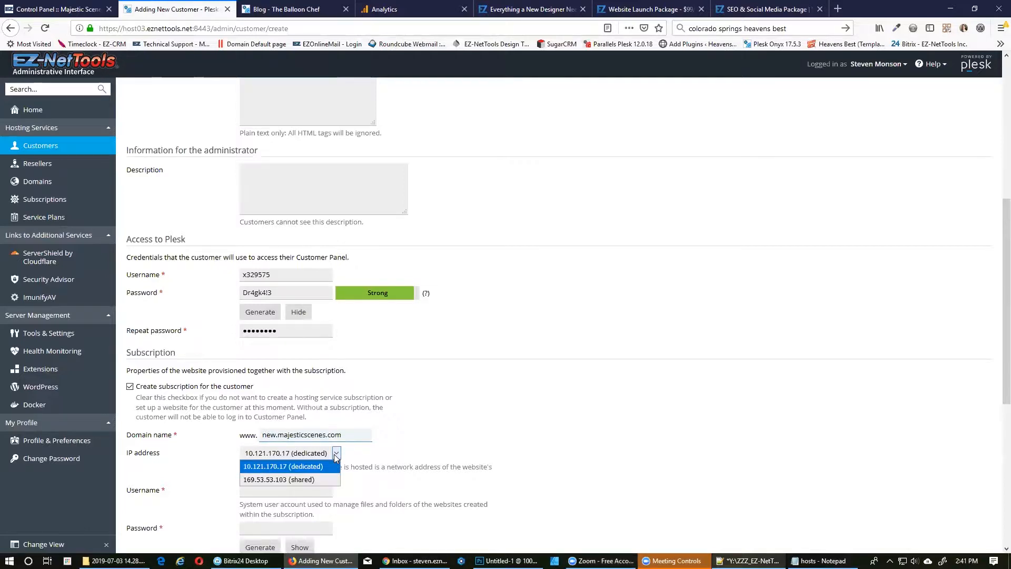
pyautogui.click(274, 476)
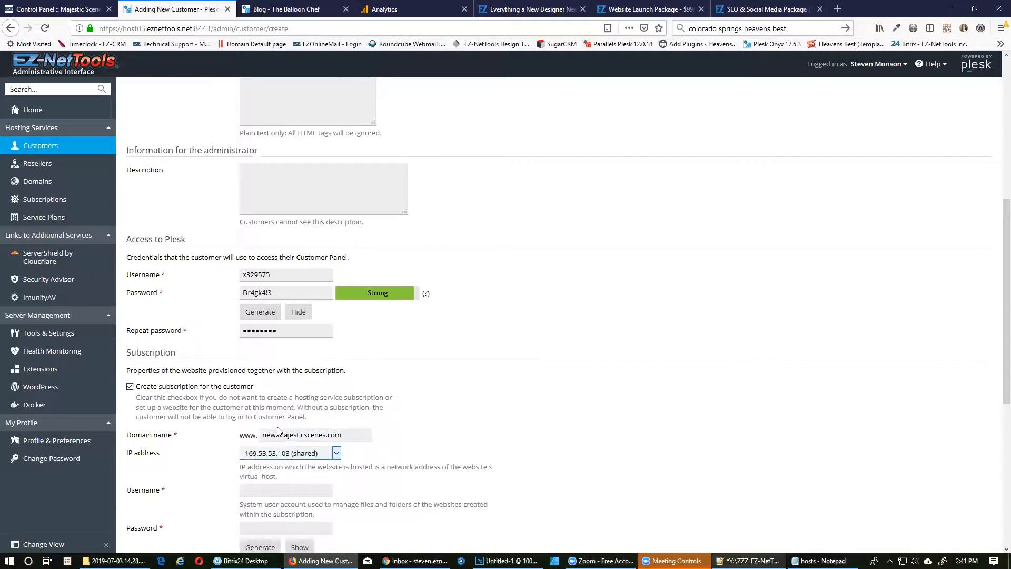
pyautogui.click(275, 271)
pyautogui.doubleClick(279, 272)
pyautogui.click(280, 270)
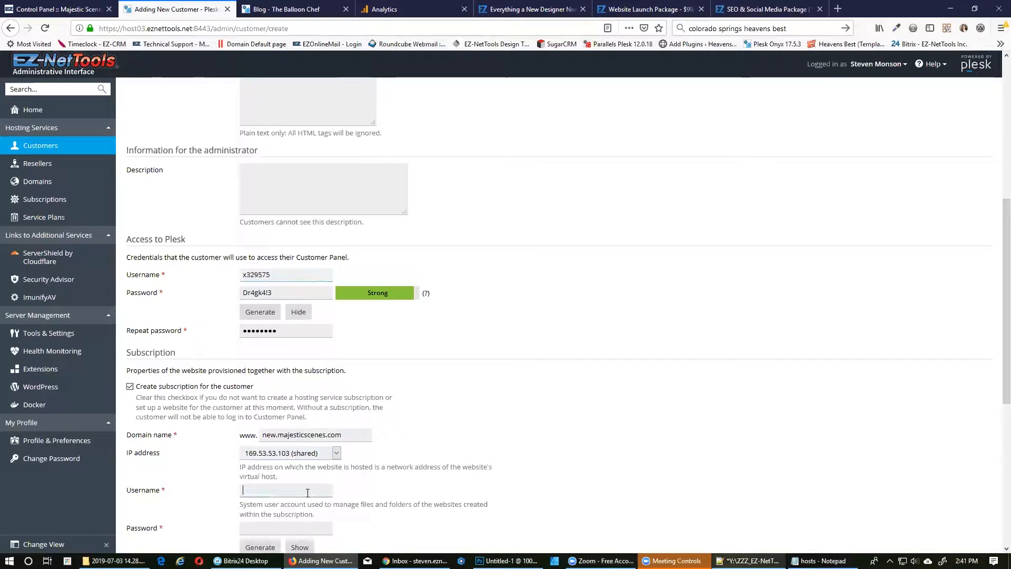
# Copy the customer's password into both subscription password fields and submit the new customer.
pyautogui.click(268, 291)
pyautogui.doubleClick(269, 291)
pyautogui.scroll(-2, 367, 339)
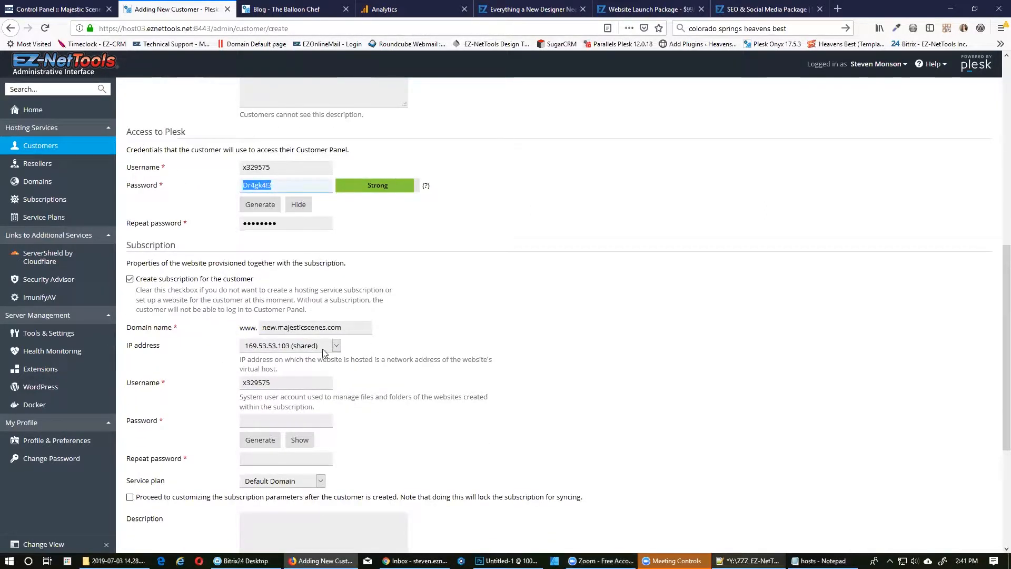
pyautogui.click(308, 421)
pyautogui.hotkey('ctrl', 'v')
pyautogui.click(290, 459)
pyautogui.hotkey('ctrl', 'v')
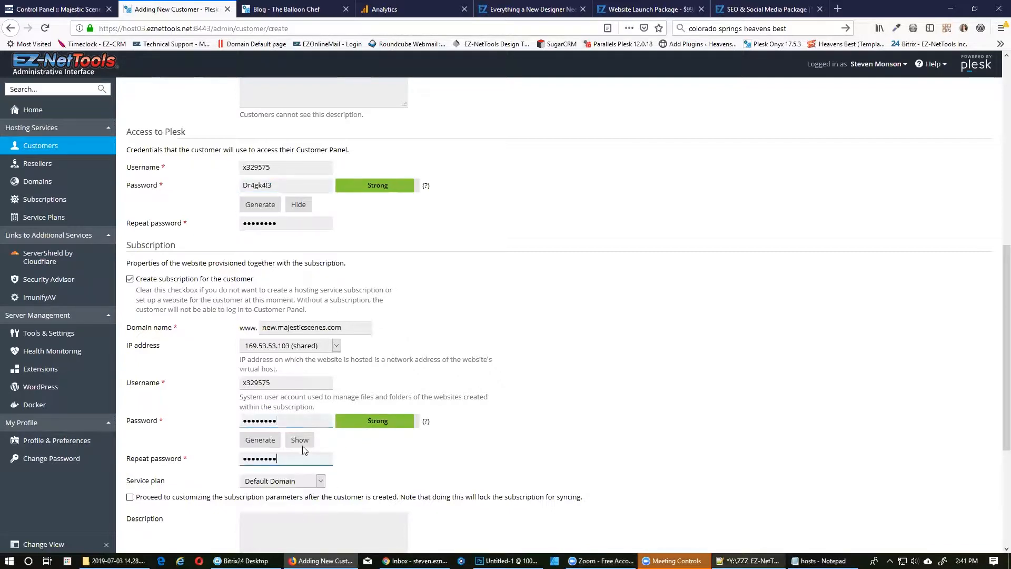
pyautogui.scroll(-3, 316, 376)
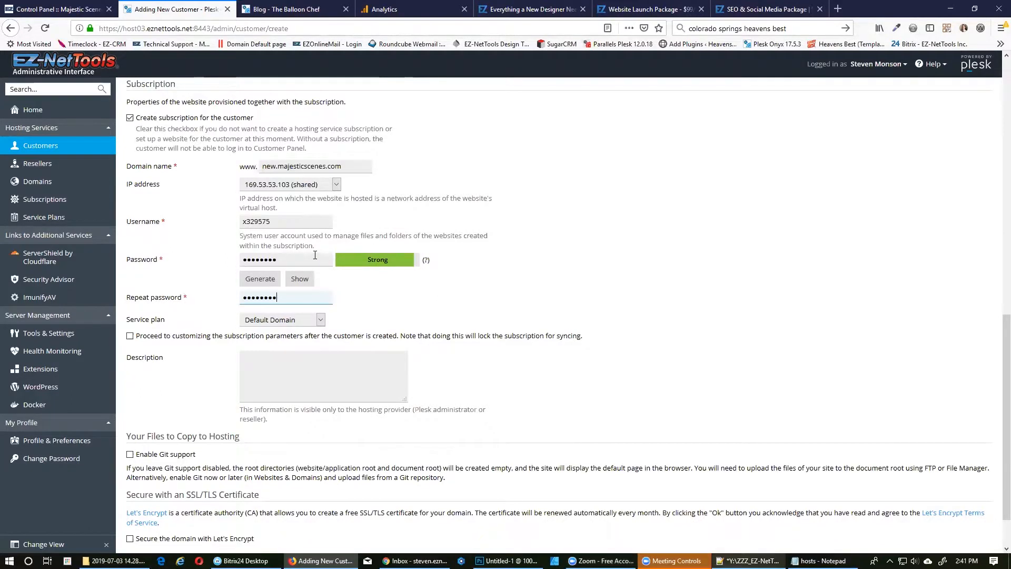
pyautogui.scroll(-1, 324, 257)
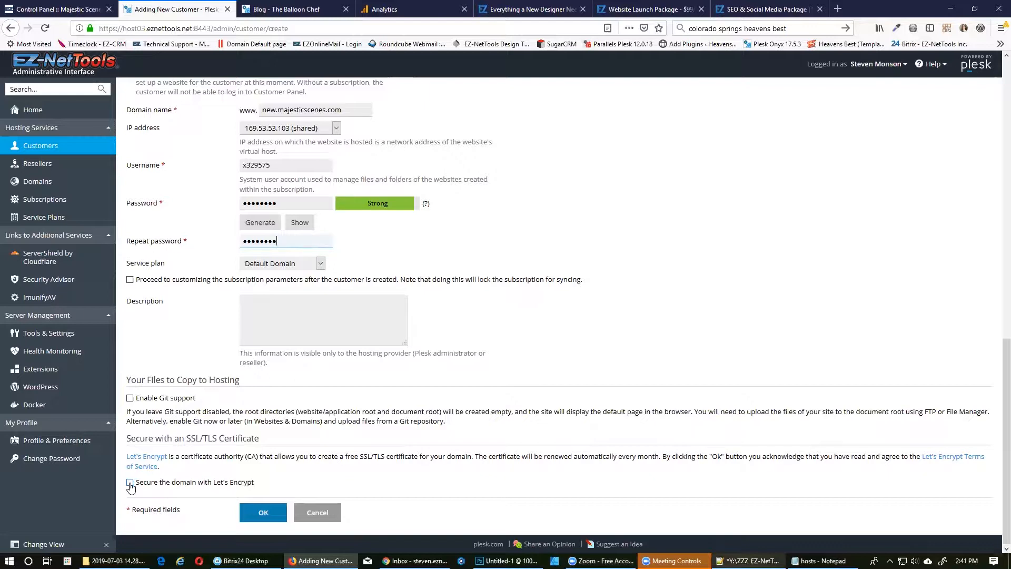
pyautogui.click(261, 511)
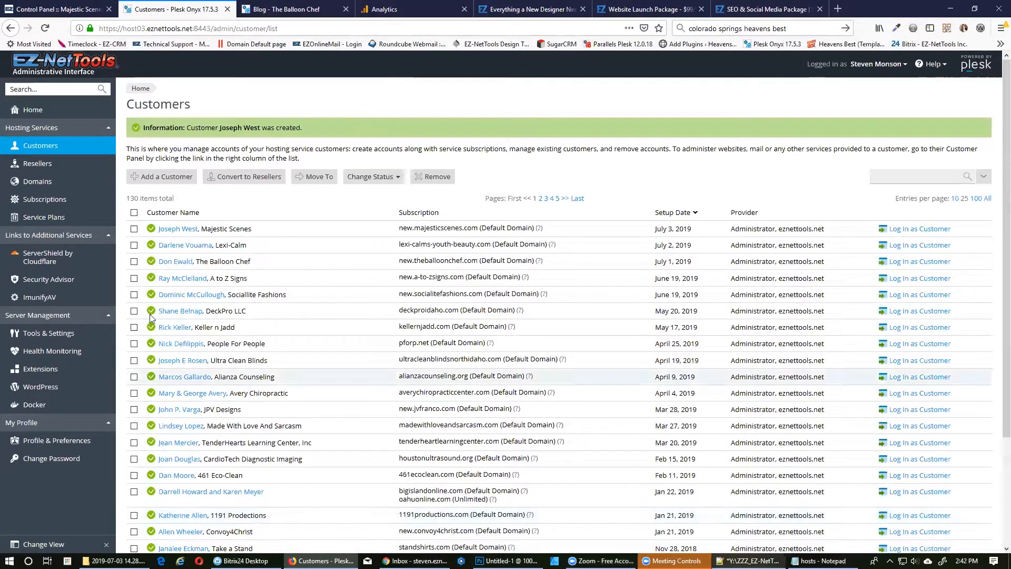
# Open the new Majestic Scenes customer's overview page from the Customers list.
pyautogui.click(183, 231)
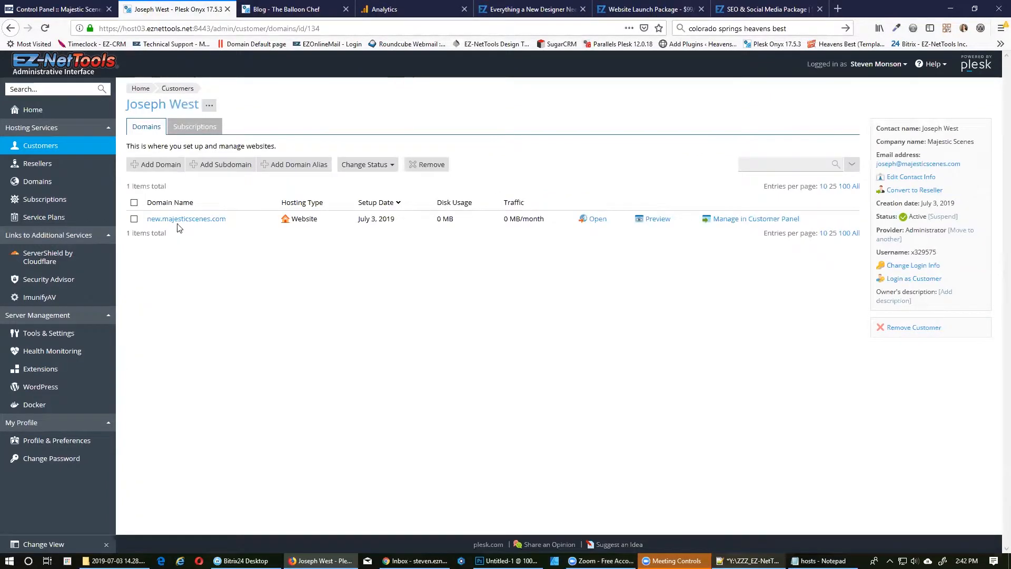
# Open PHP Settings from the new.majesticscenes.com domain overview.
pyautogui.click(187, 219)
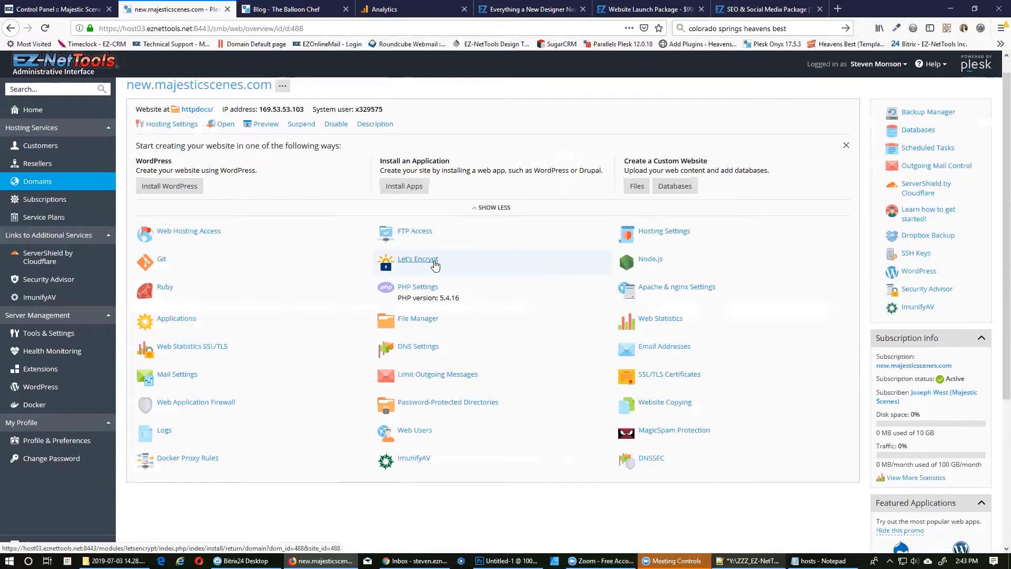
pyautogui.click(416, 290)
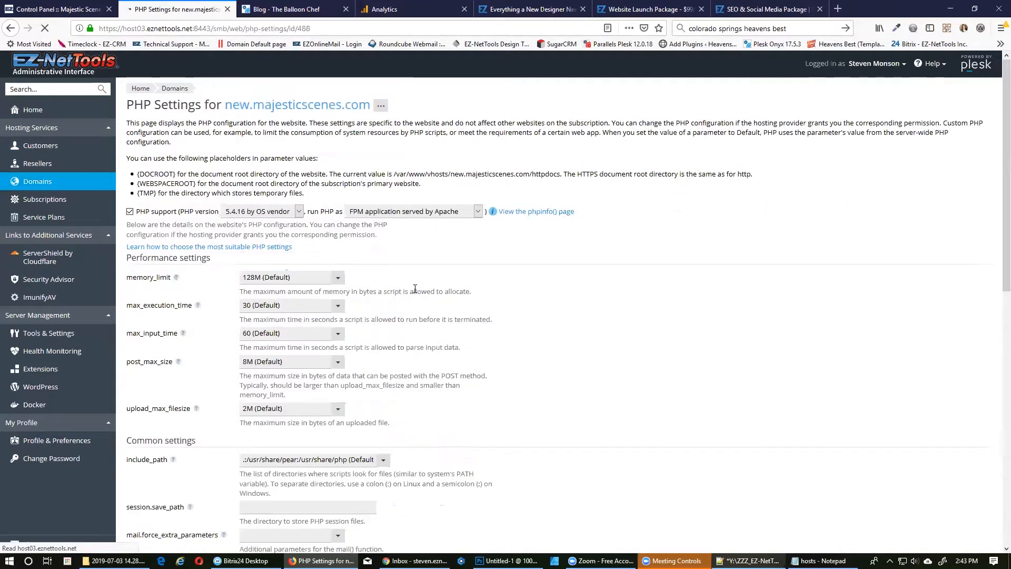
# Select PHP 7.2.19, set upload_max_filesize to 4M and pm.max_children to 35, then save.
pyautogui.click(298, 211)
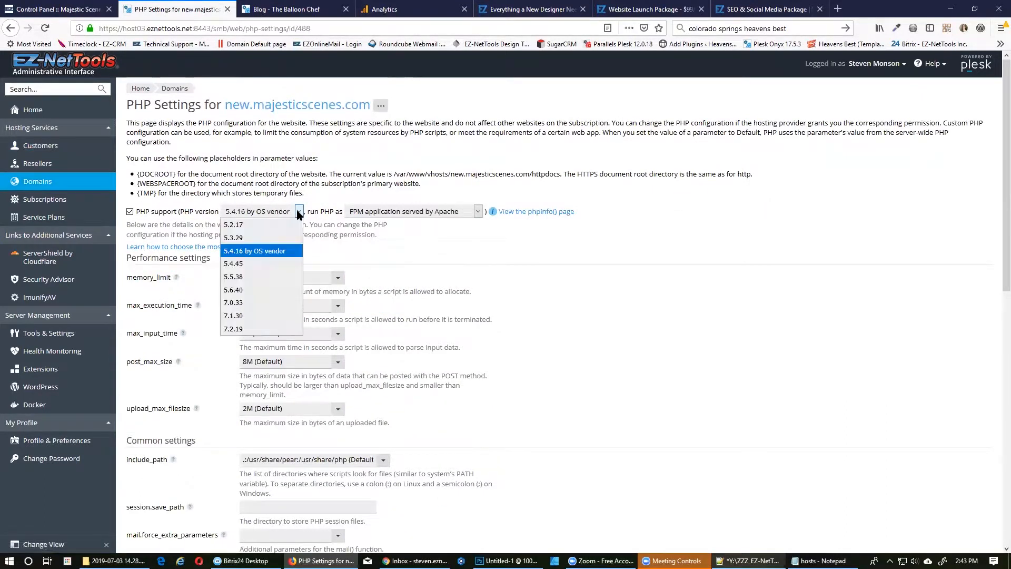
pyautogui.click(233, 329)
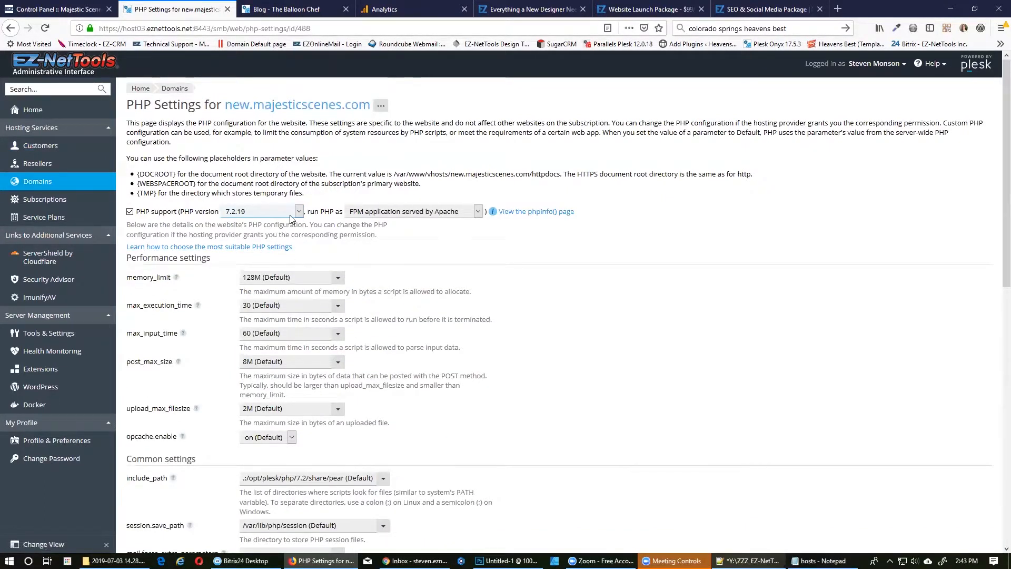
pyautogui.click(338, 409)
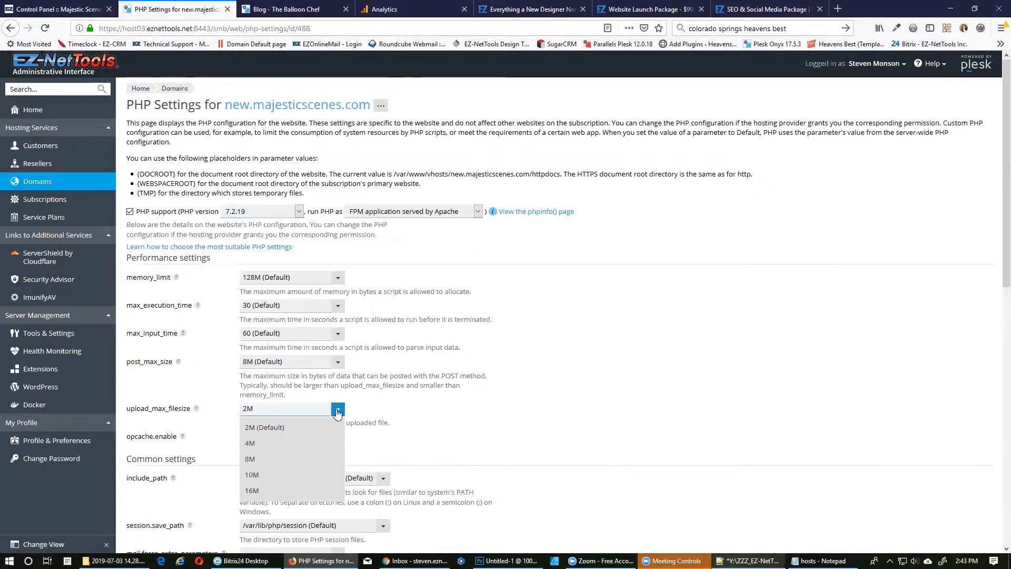
pyautogui.click(250, 445)
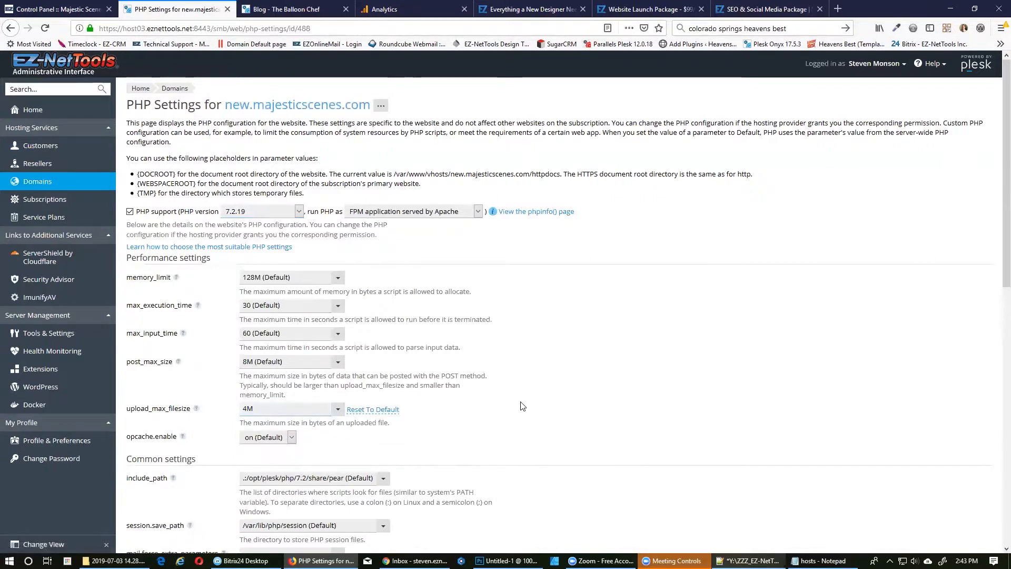
pyautogui.scroll(-4, 510, 399)
pyautogui.scroll(-5, 466, 362)
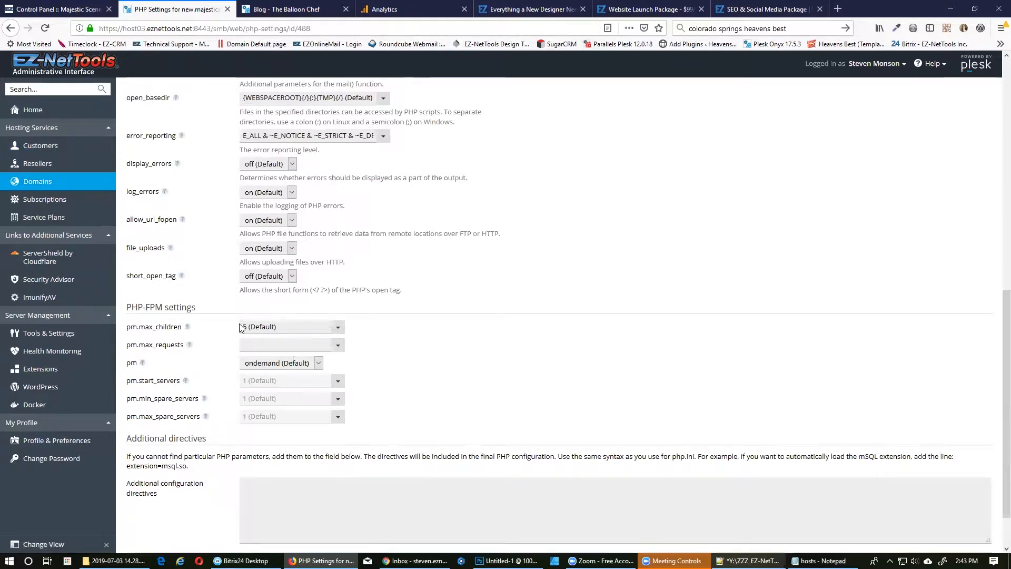
pyautogui.click(251, 328)
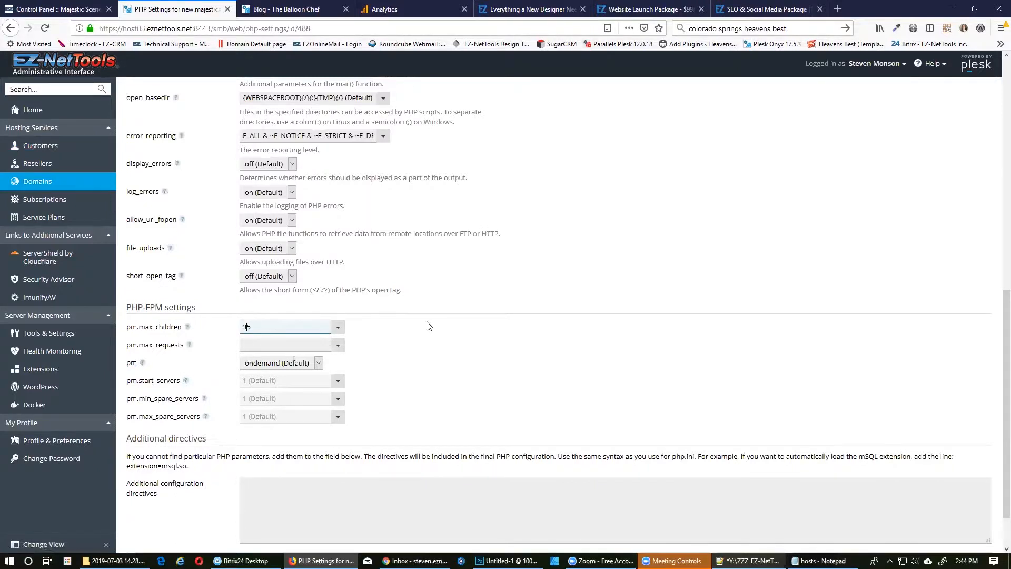
pyautogui.scroll(-2, 282, 436)
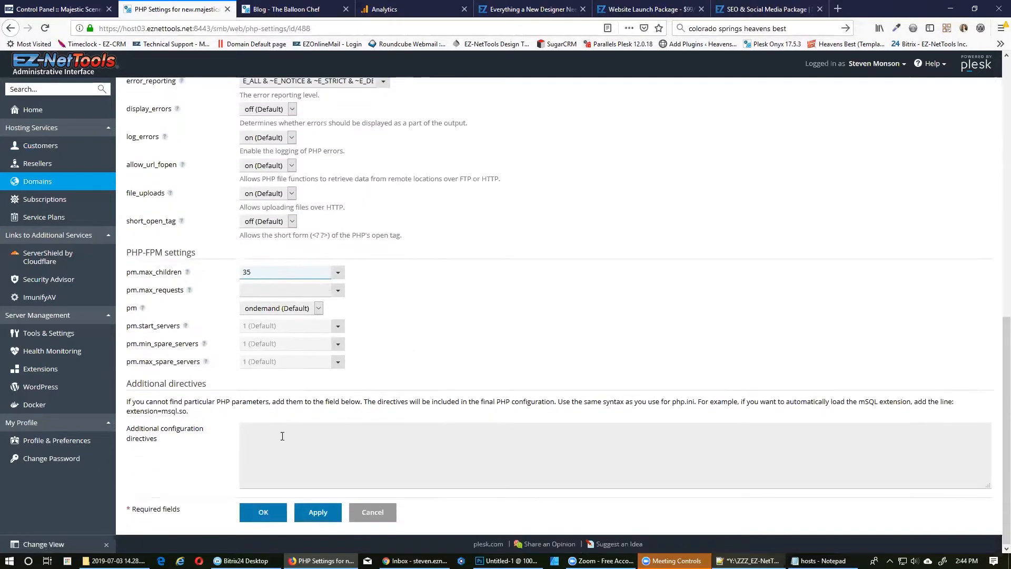
pyautogui.click(252, 517)
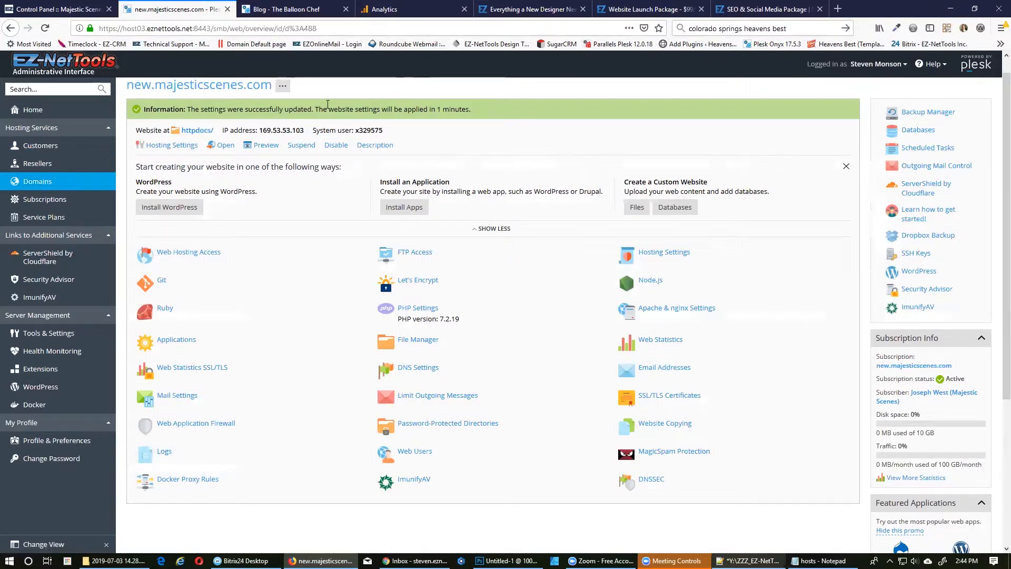
# Install a Let's Encrypt certificate with the project contact e-mail, covering www and webmail.
pyautogui.click(426, 285)
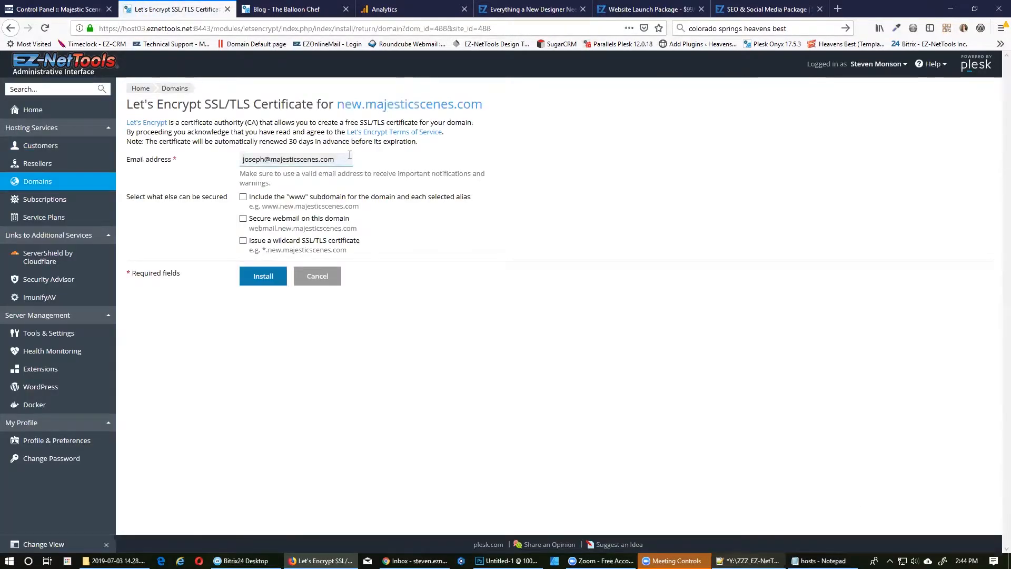
pyautogui.moveTo(339, 159); pyautogui.dragTo(177, 161)
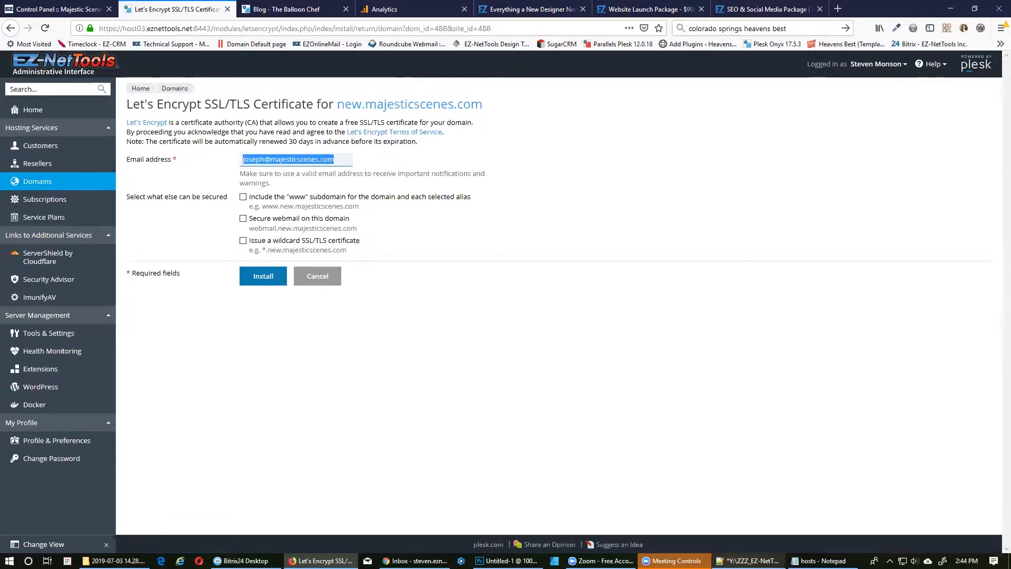
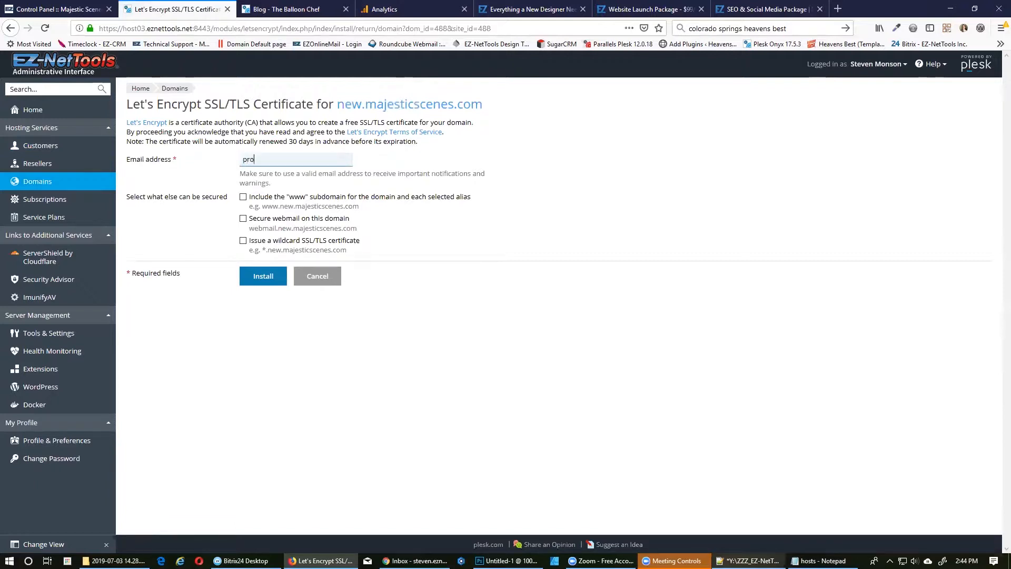
pyautogui.click(242, 199)
pyautogui.click(242, 218)
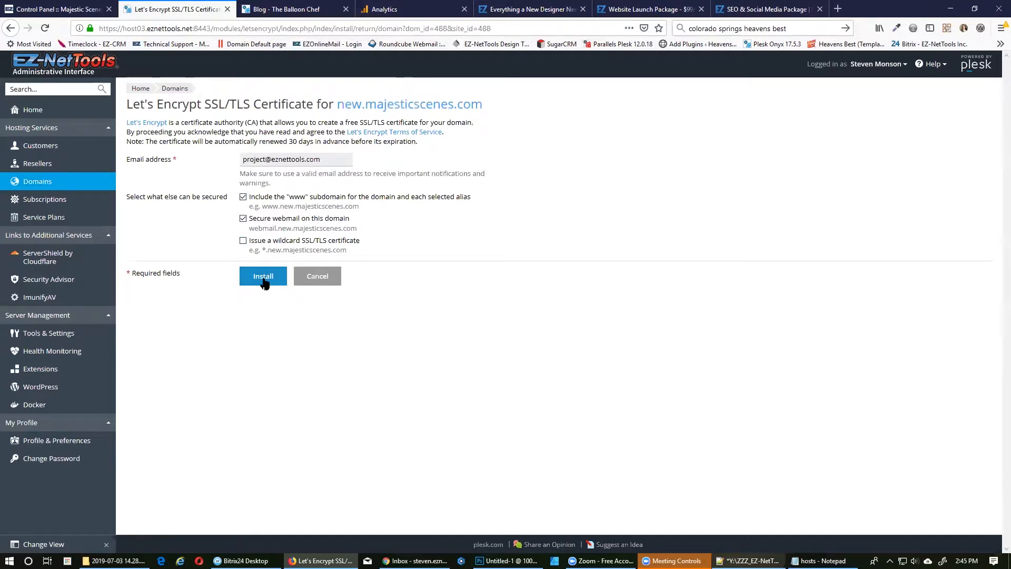
pyautogui.click(311, 277)
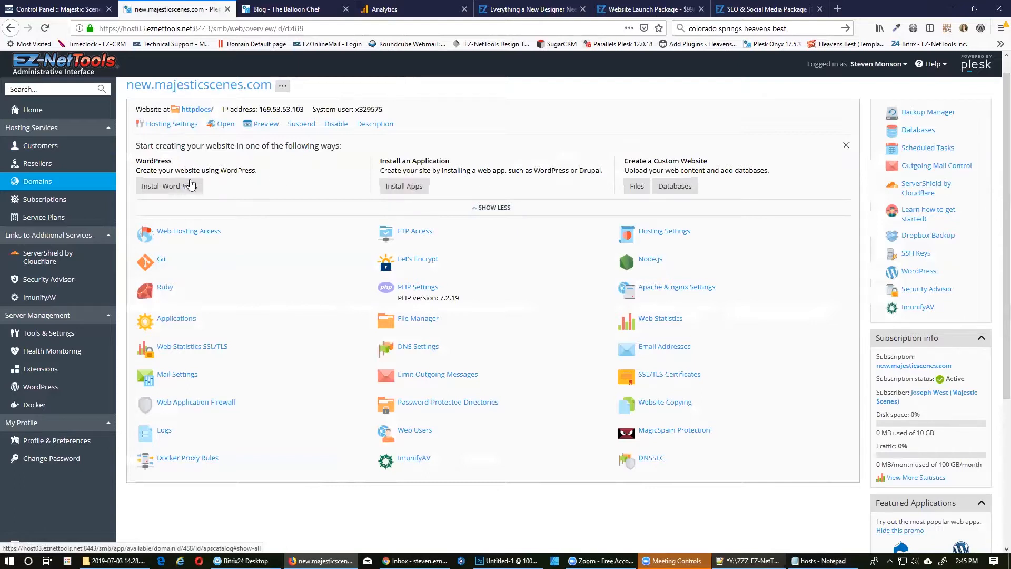
# Choose a custom WordPress installation from the featured applications for new.majesticscenes.com.
pyautogui.click(426, 184)
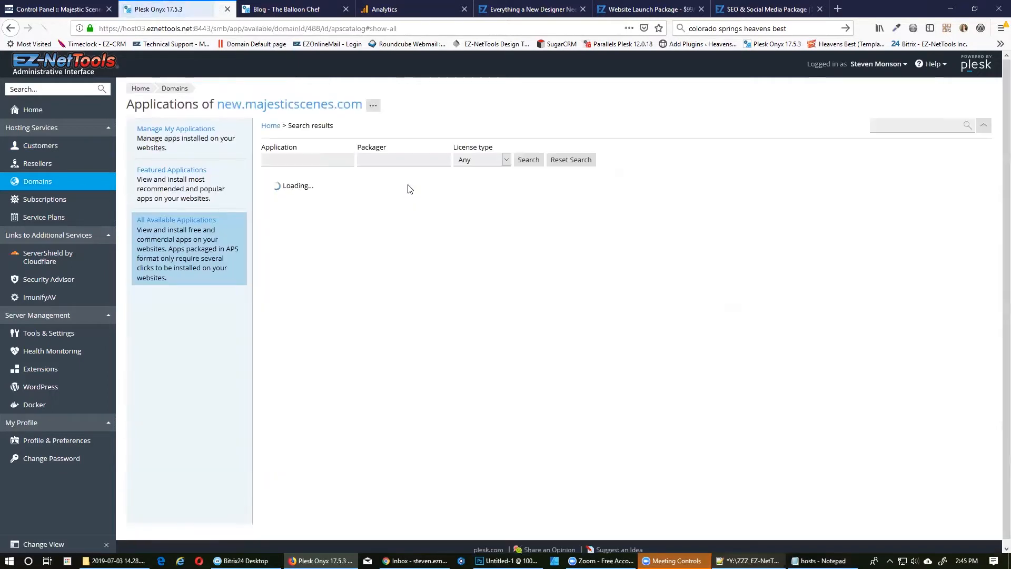
pyautogui.click(198, 171)
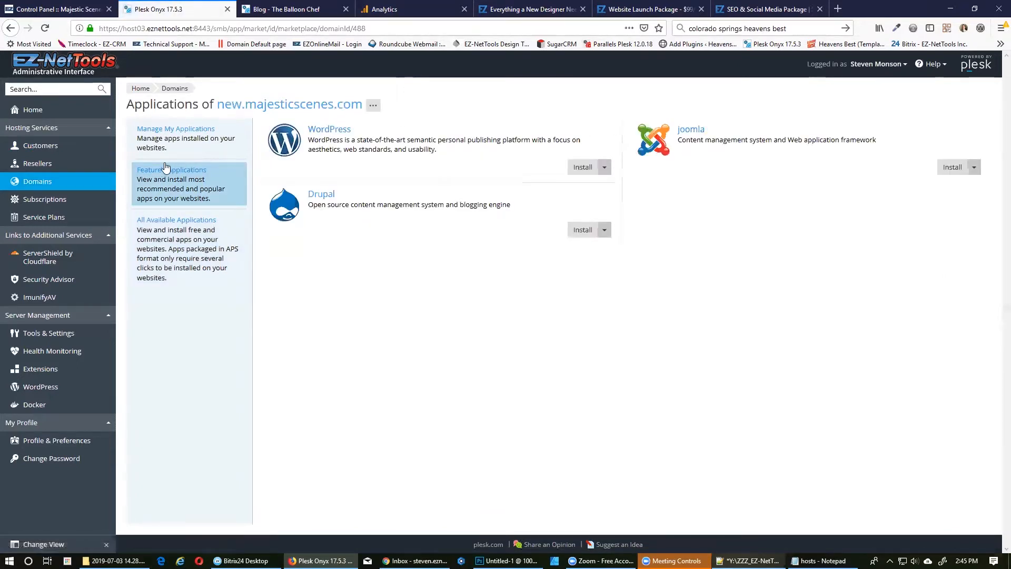
pyautogui.click(604, 169)
pyautogui.click(600, 188)
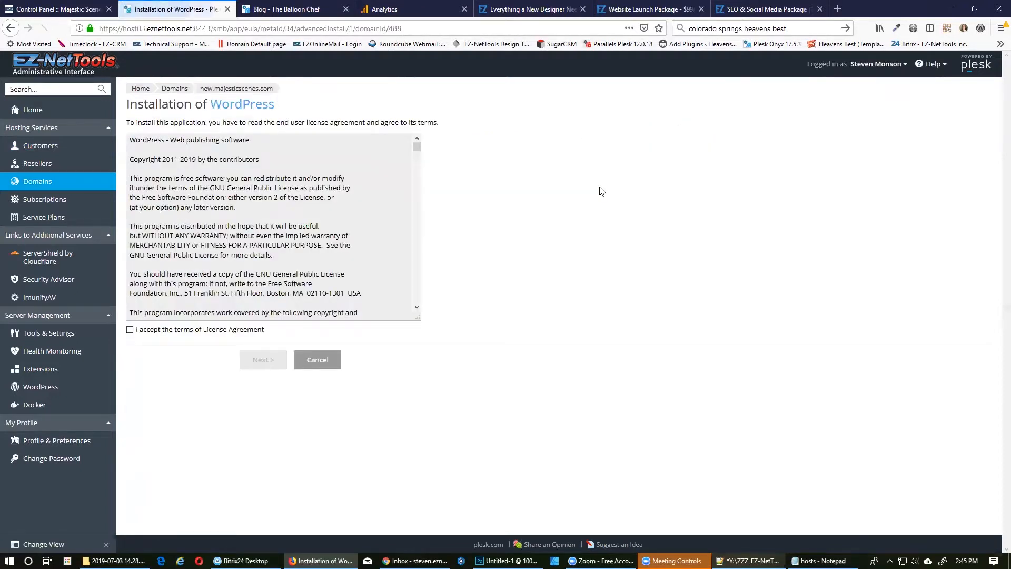
# Accept the WordPress licence agreement and enable automatic updates.
pyautogui.click(130, 330)
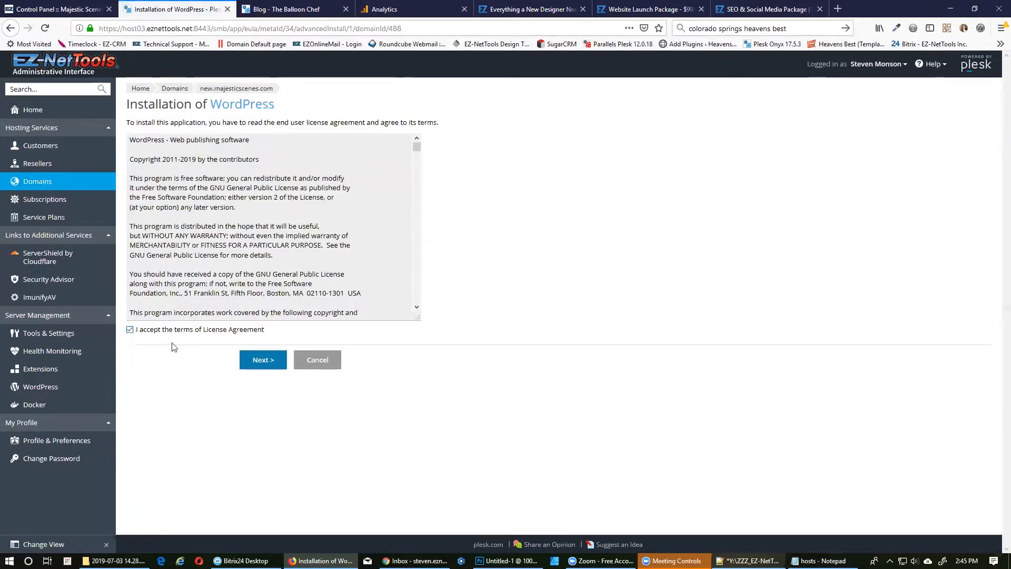
pyautogui.click(266, 359)
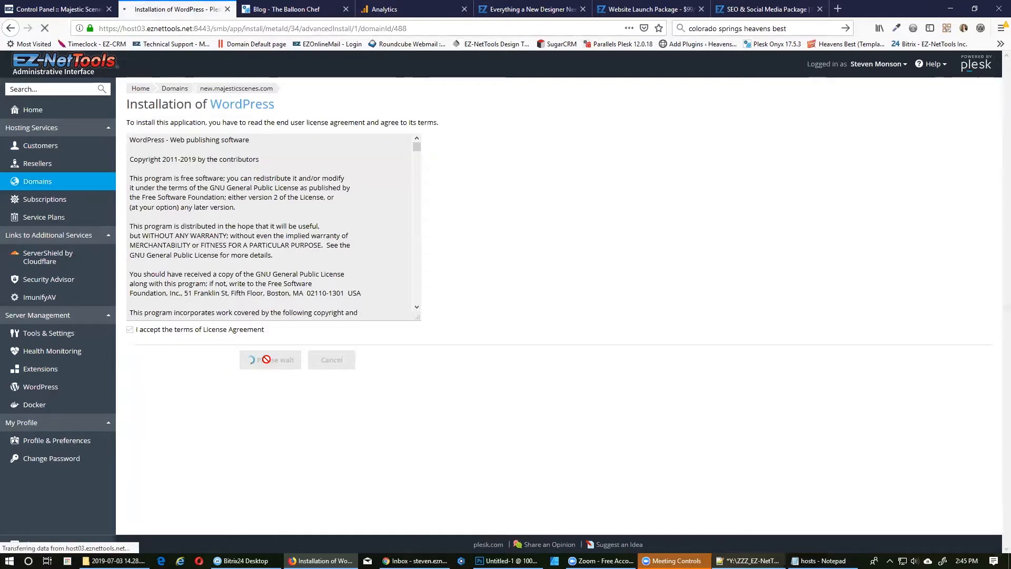
pyautogui.click(243, 197)
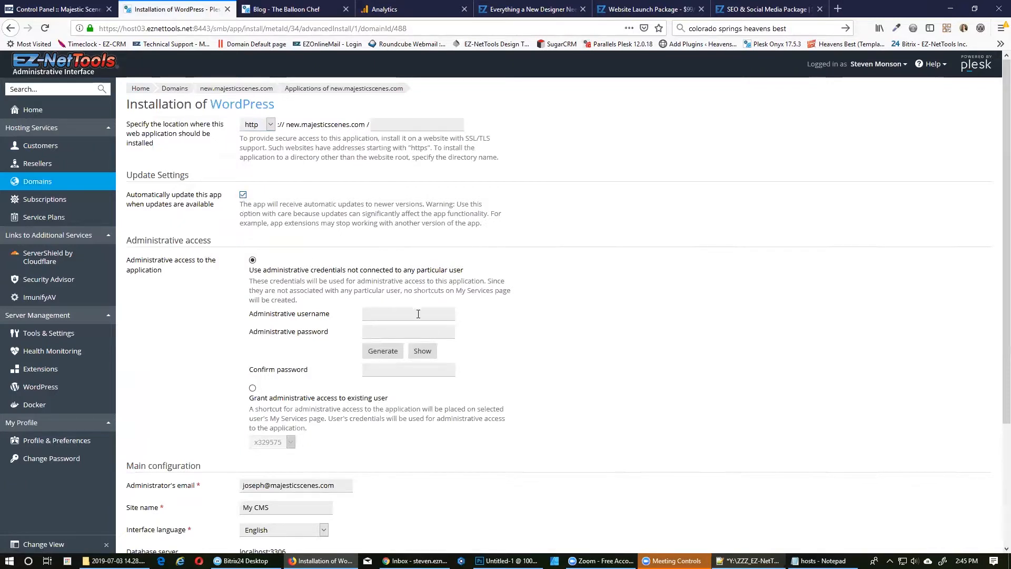
# Fill the admin username, password and password confirmation with the credentials saved in Notepad++.
pyautogui.click(748, 560)
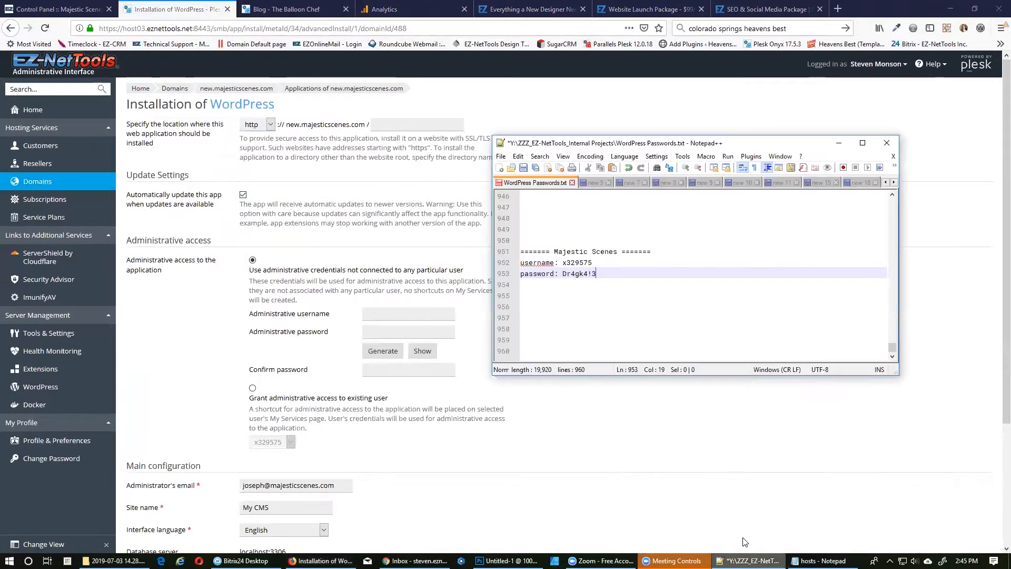
pyautogui.doubleClick(564, 262)
pyautogui.hotkey('ctrl', 'c')
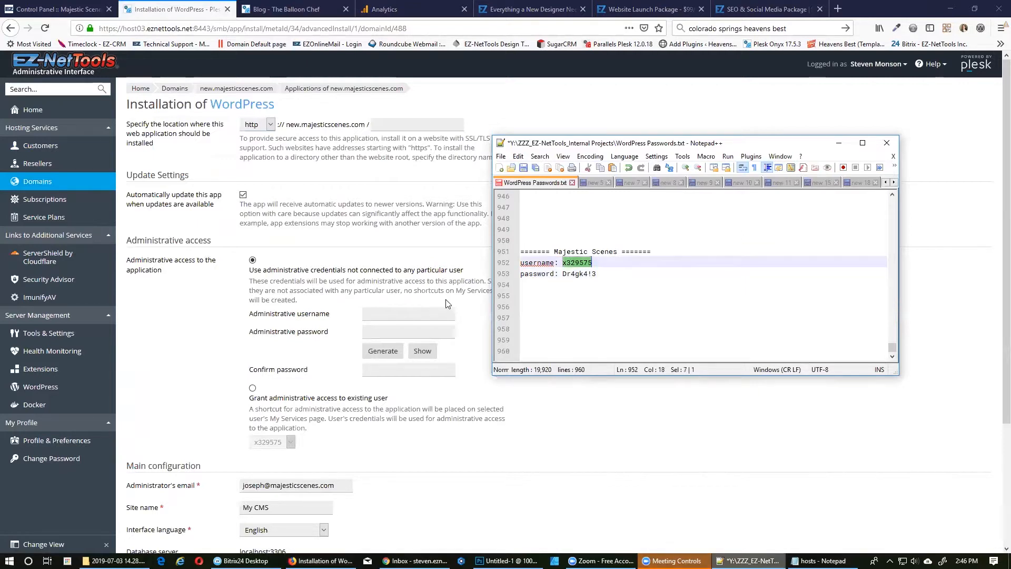
pyautogui.click(424, 316)
pyautogui.hotkey('ctrl', 'v')
pyautogui.click(748, 560)
pyautogui.moveTo(562, 273); pyautogui.dragTo(600, 273)
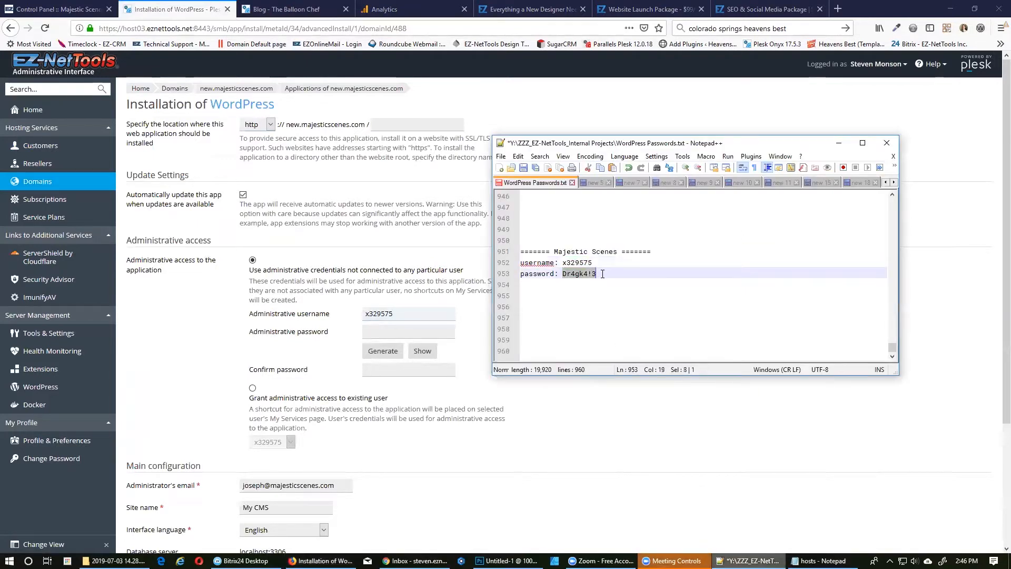
pyautogui.click(383, 350)
pyautogui.doubleClick(418, 331)
pyautogui.hotkey('ctrl', 'v')
pyautogui.doubleClick(406, 370)
pyautogui.hotkey('ctrl', 'v')
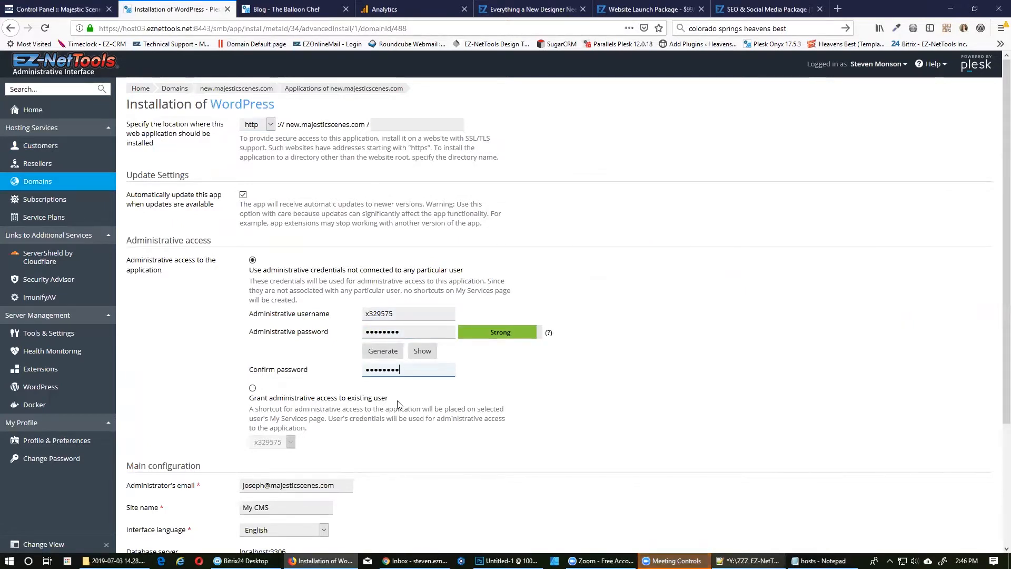
# Name the site Majestic and prefix the database name and user with MS_.
pyautogui.tripleClick(284, 507)
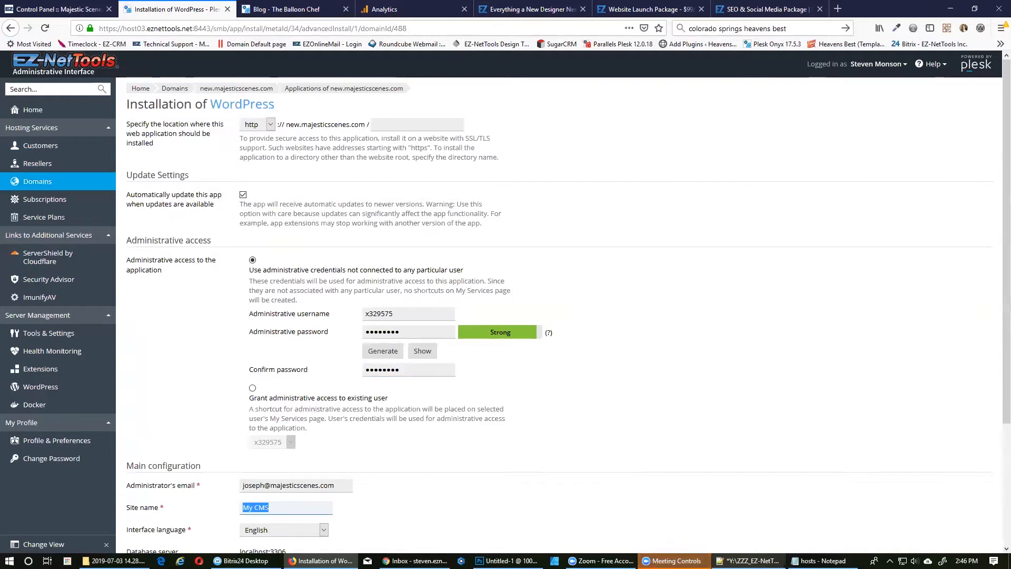
pyautogui.write('Majestic')
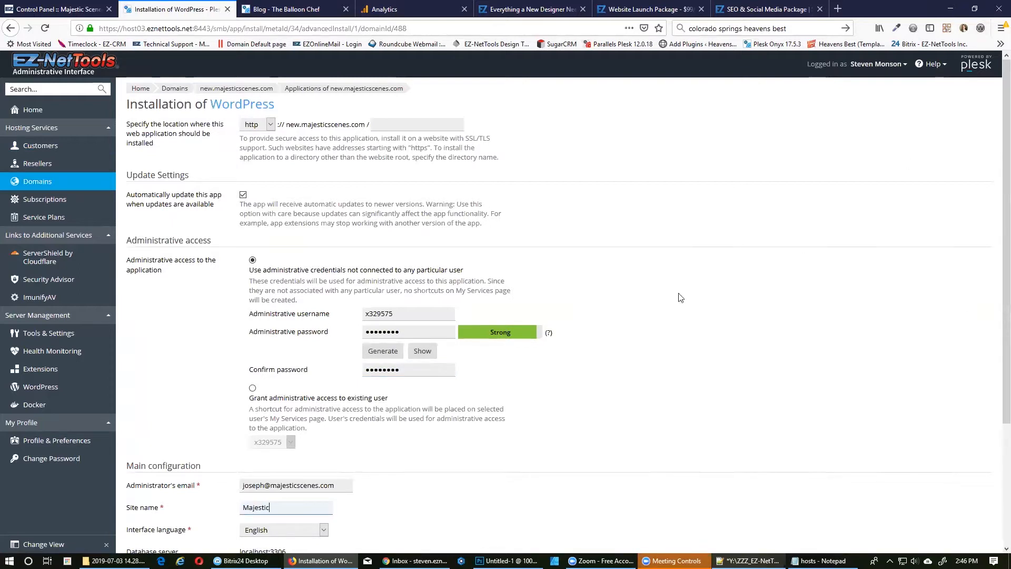
pyautogui.scroll(-3, 391, 473)
pyautogui.click(243, 410)
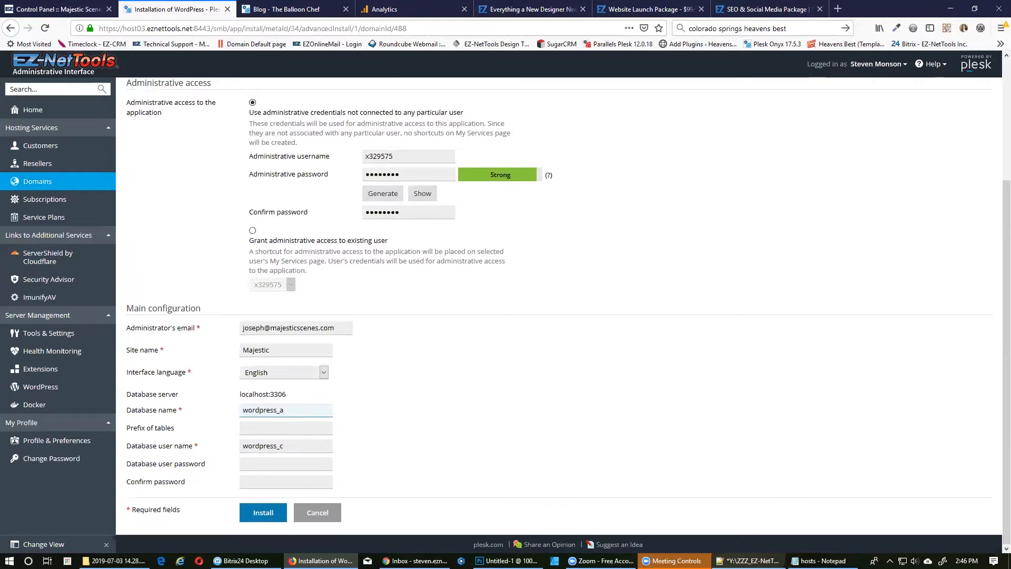
pyautogui.write('MS_')
pyautogui.click(245, 447)
pyautogui.write('ms_')
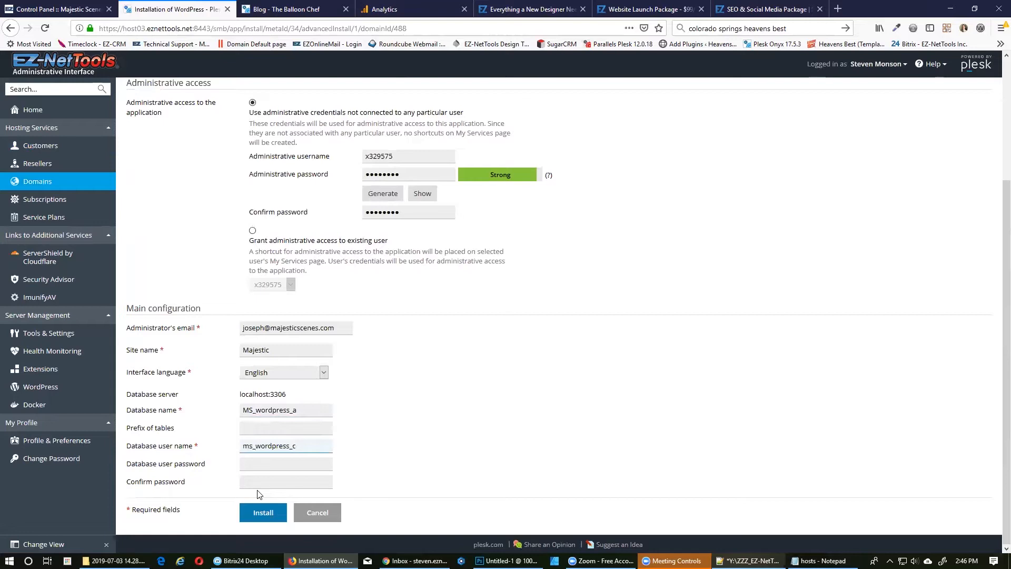
# Install WordPress, then open new.majesticscenes.com in a new browser tab from the domain overview.
pyautogui.click(263, 513)
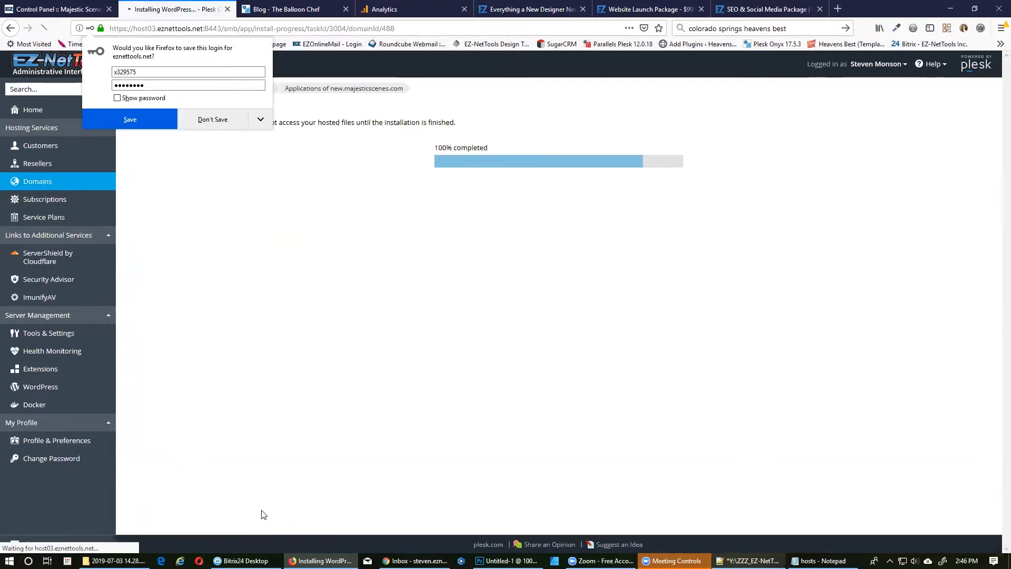
pyautogui.click(263, 508)
pyautogui.click(248, 93)
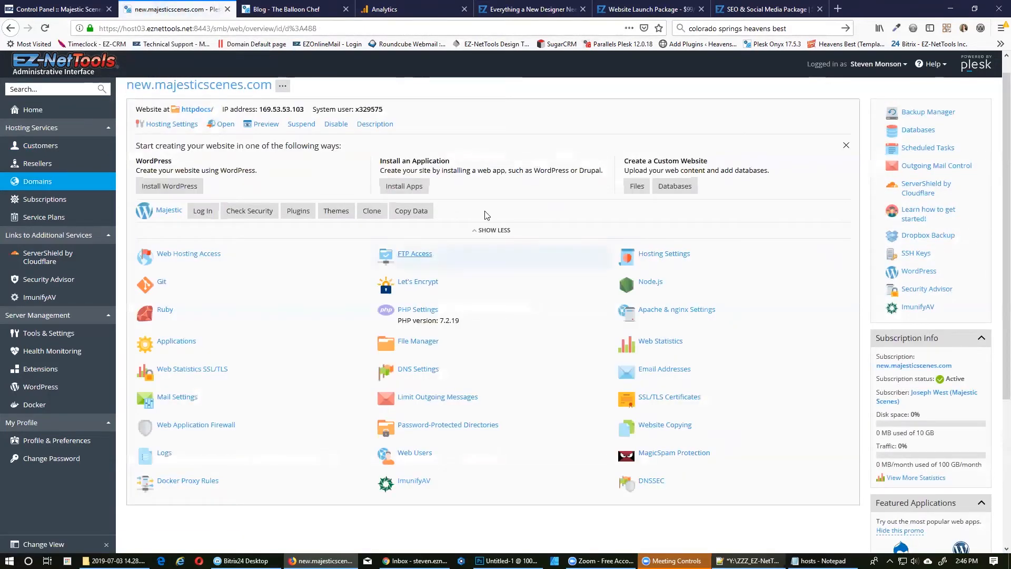
pyautogui.scroll(1, 447, 296)
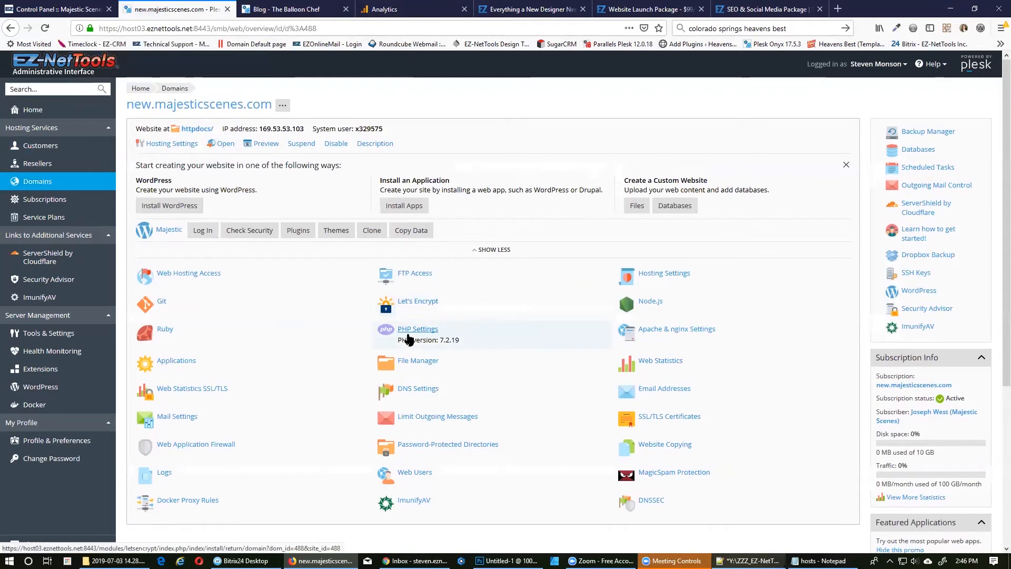
pyautogui.click(225, 144)
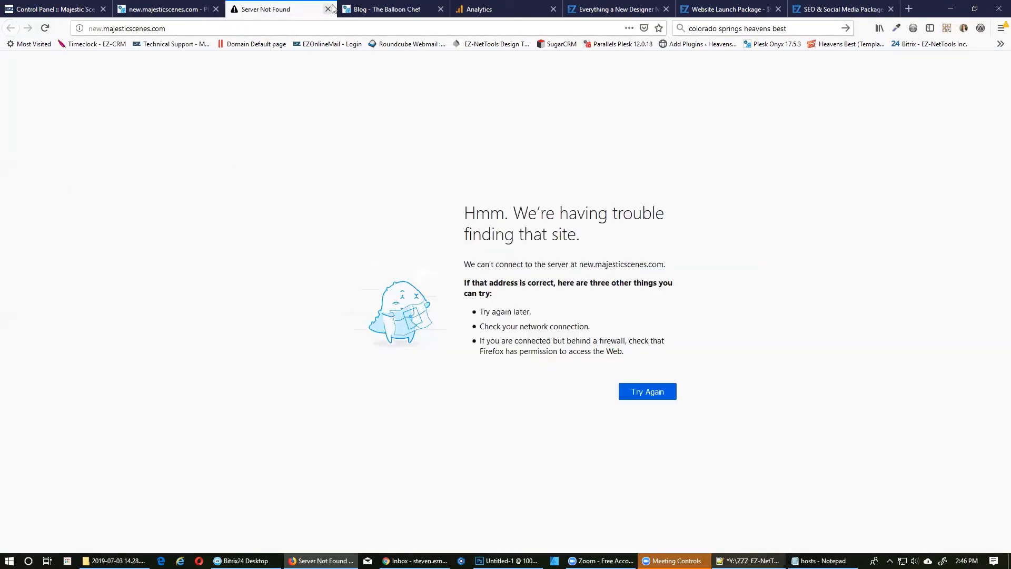